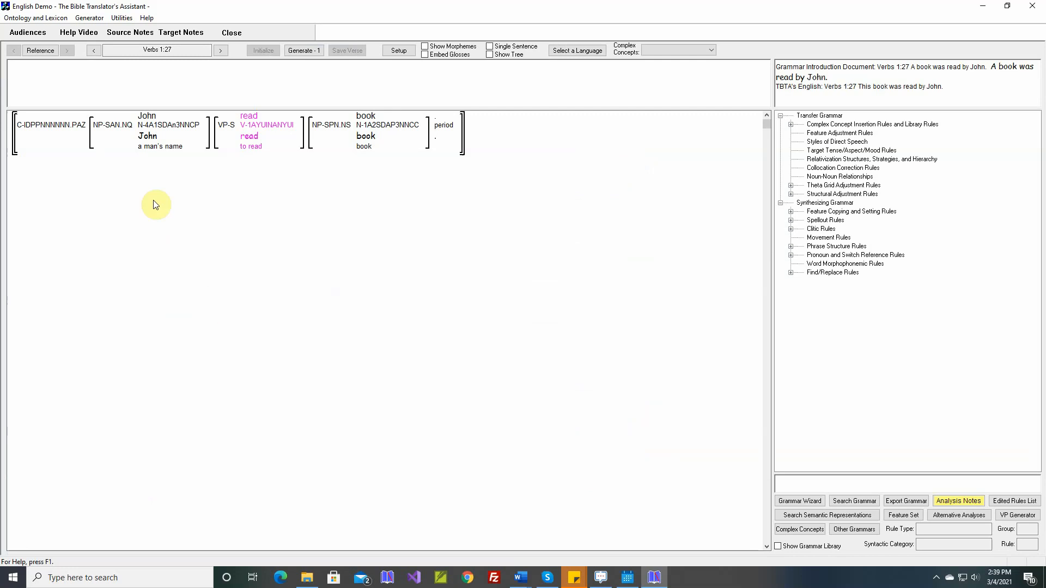
Examine the clause's features and the clause and noun phrase features added in the Feature Adjustment Rules.
left_click(64, 127)
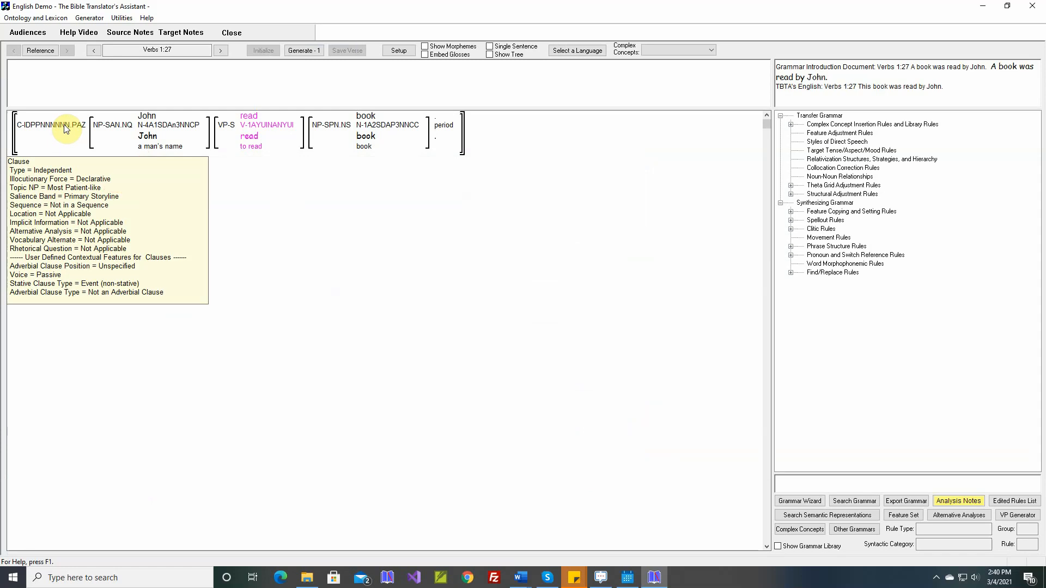
mouse_move(333, 130)
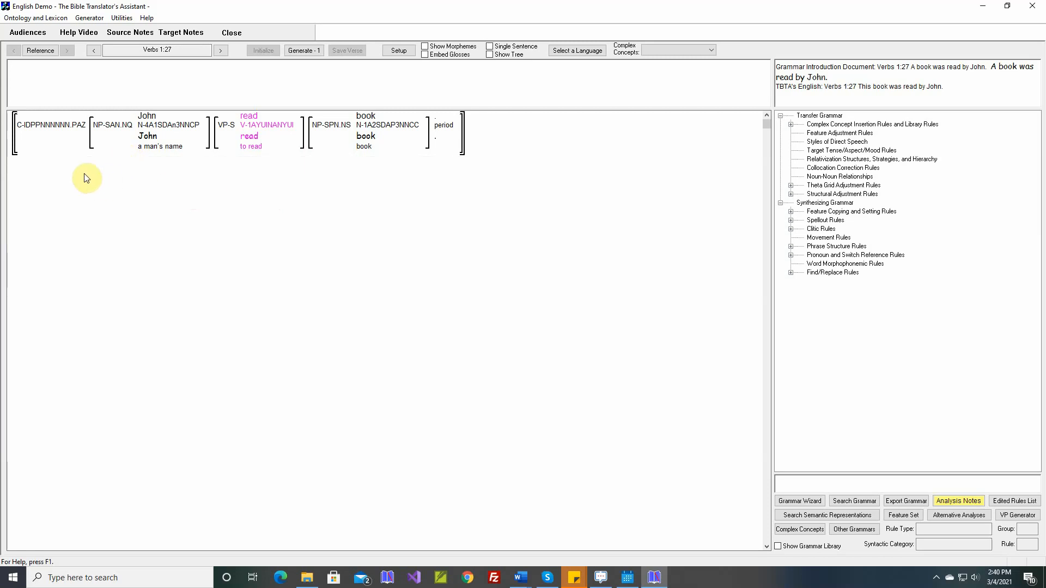
double_click(837, 135)
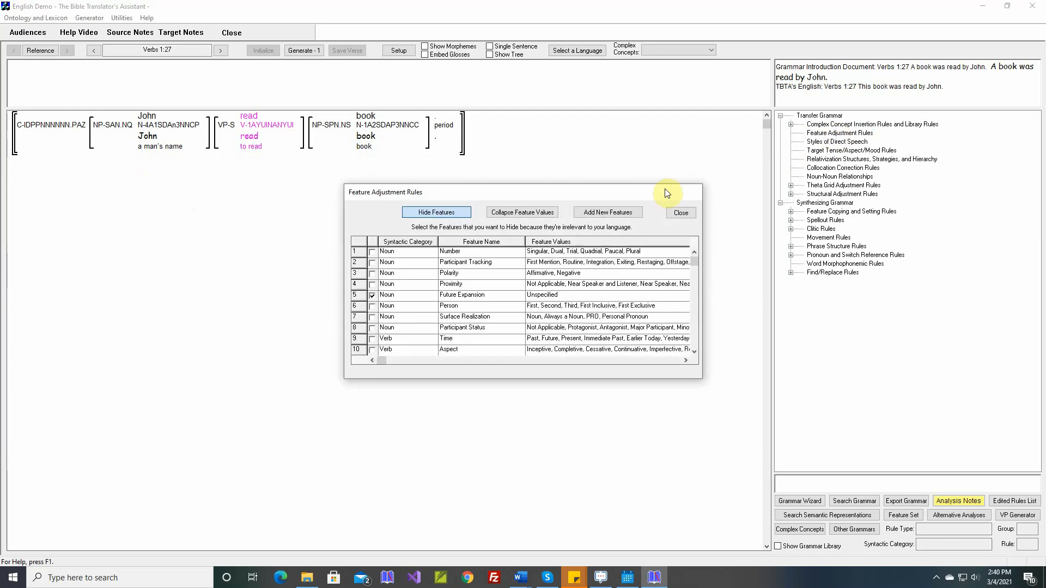
left_click(606, 214)
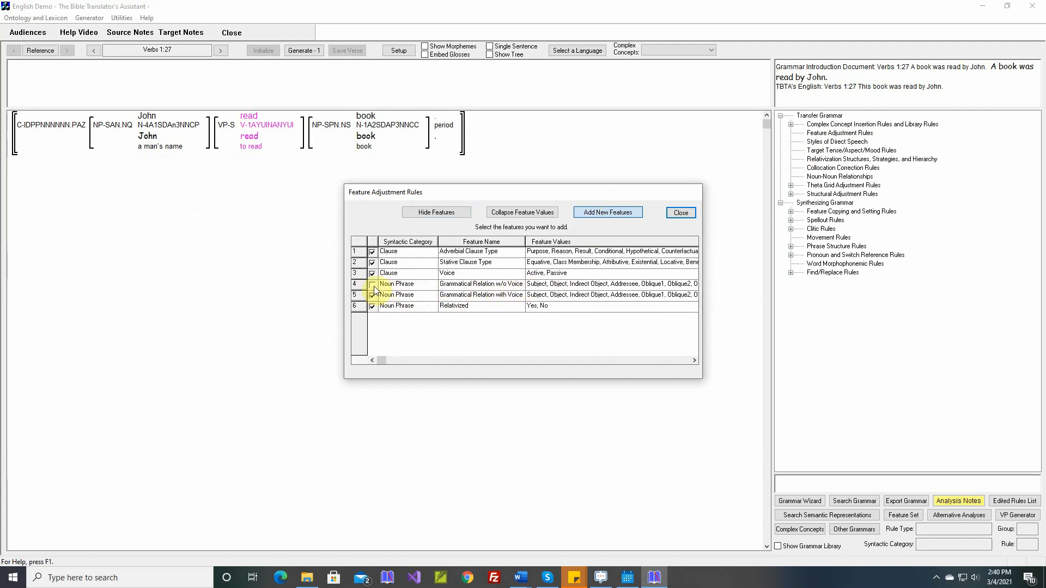
left_click(681, 213)
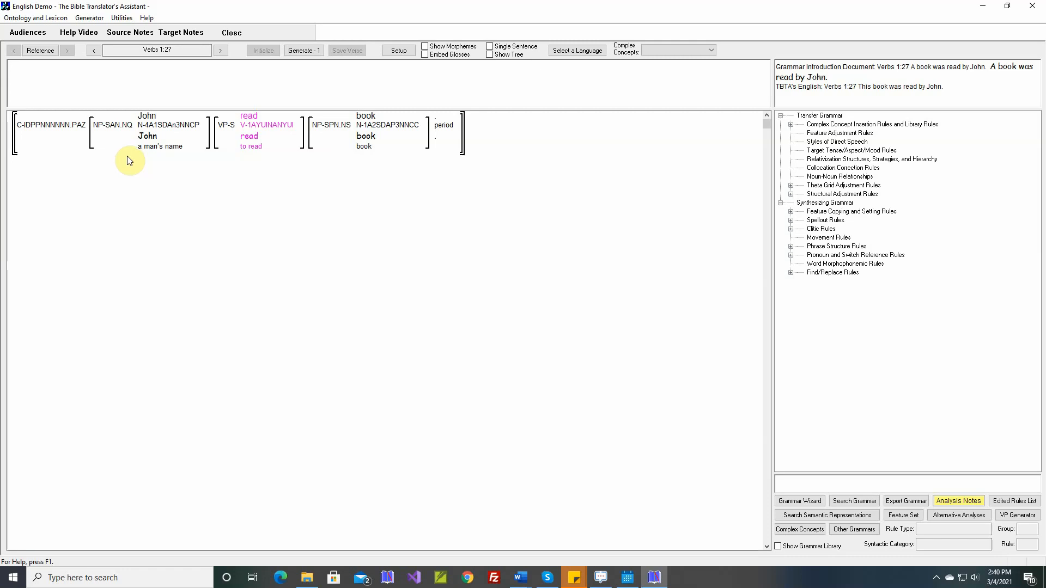
Inspect the features of the "book" noun phrase and the rules that changed its Grammatical Relation.
mouse_move(121, 129)
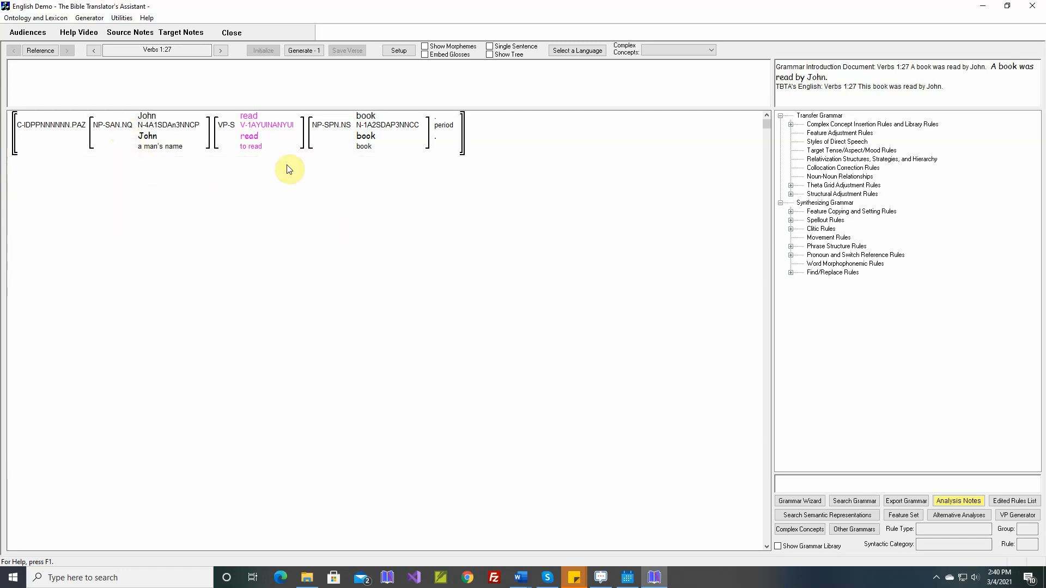
left_click(335, 125)
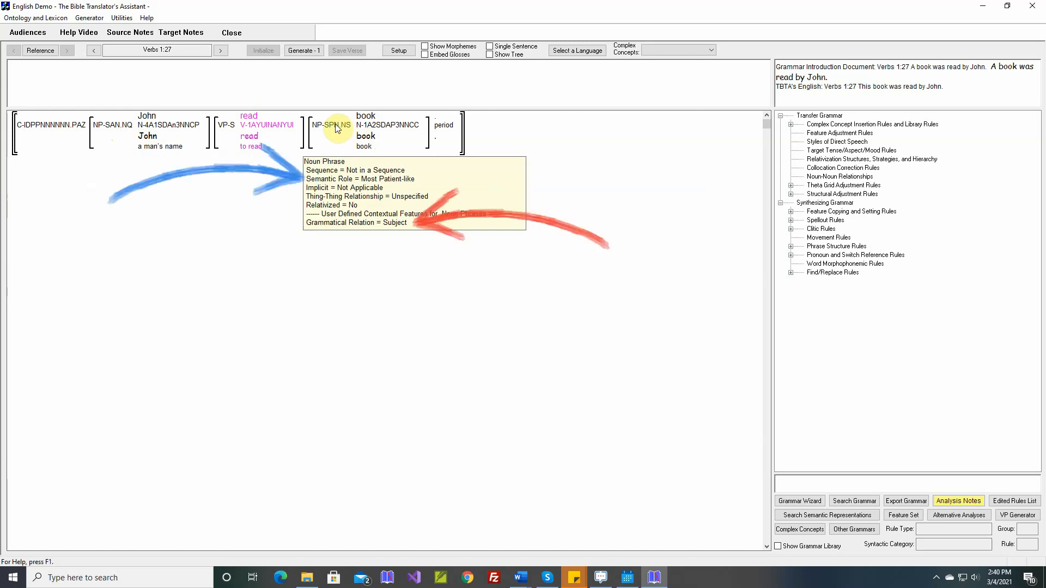
mouse_move(333, 134)
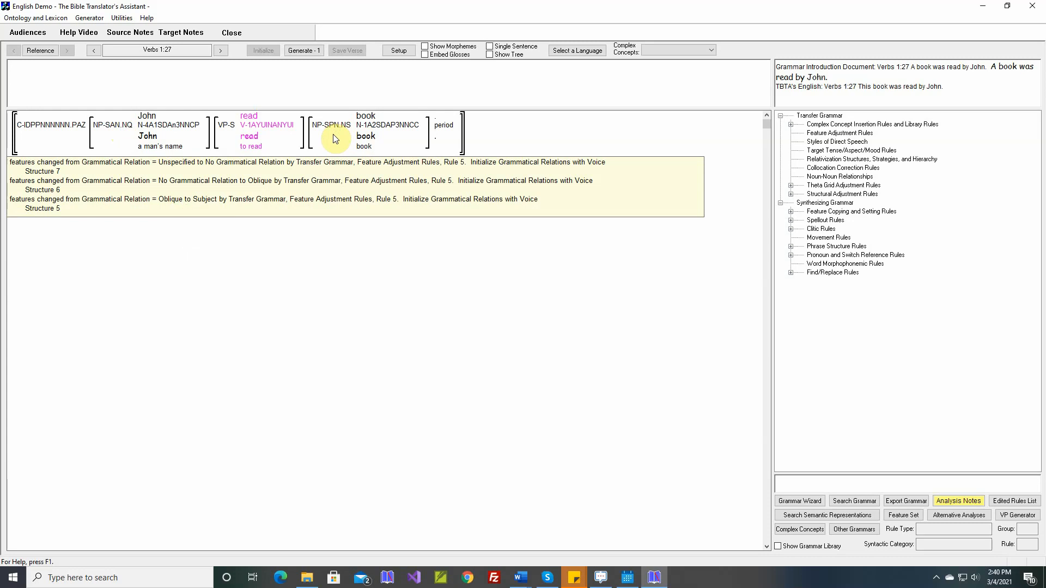
Generate the text for Verbs 1:27 and inspect which rules positioned the verb phrase and the agent noun phrase.
left_click(304, 50)
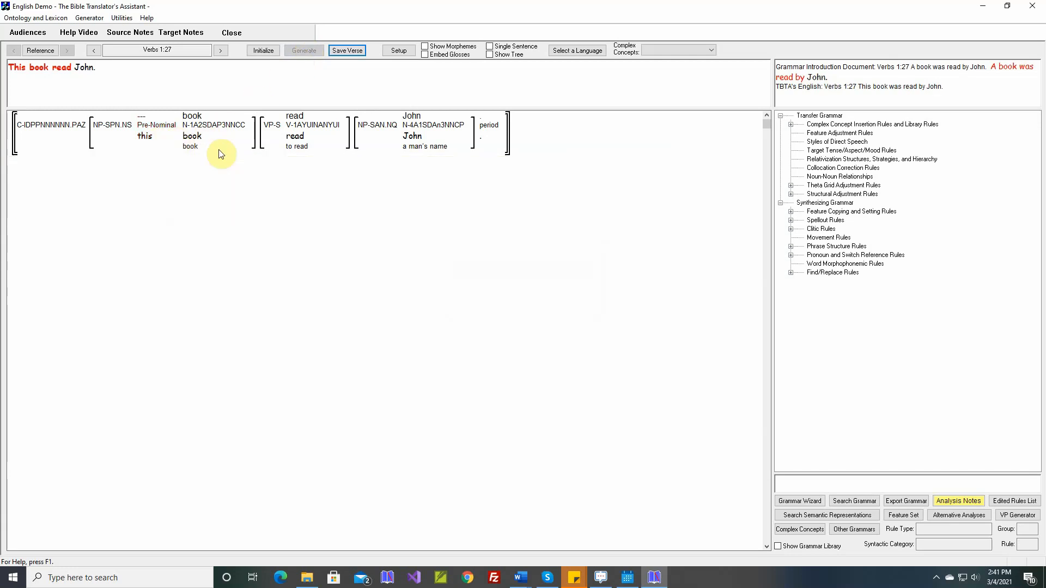
mouse_move(284, 136)
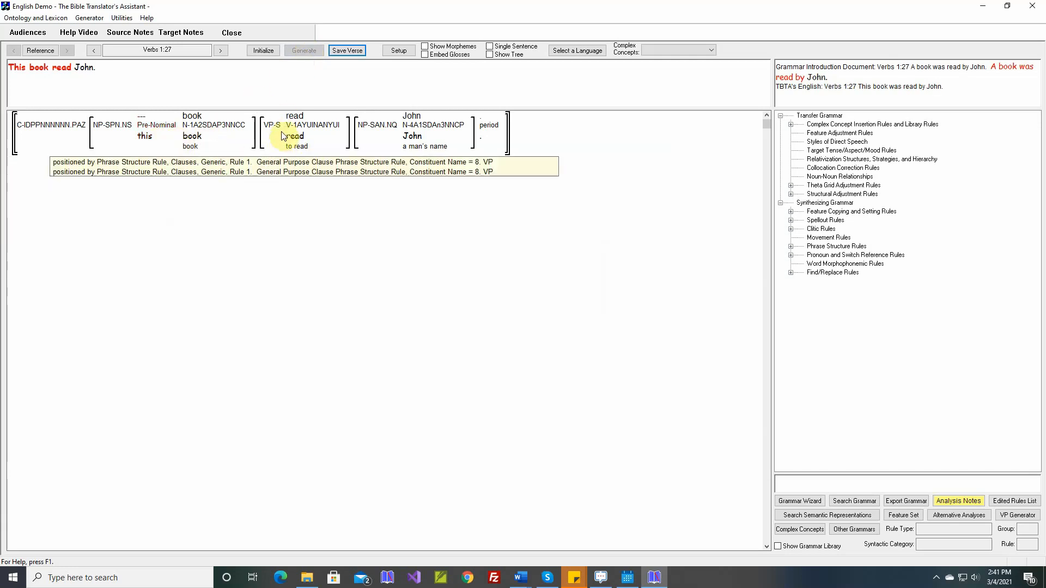
mouse_move(393, 145)
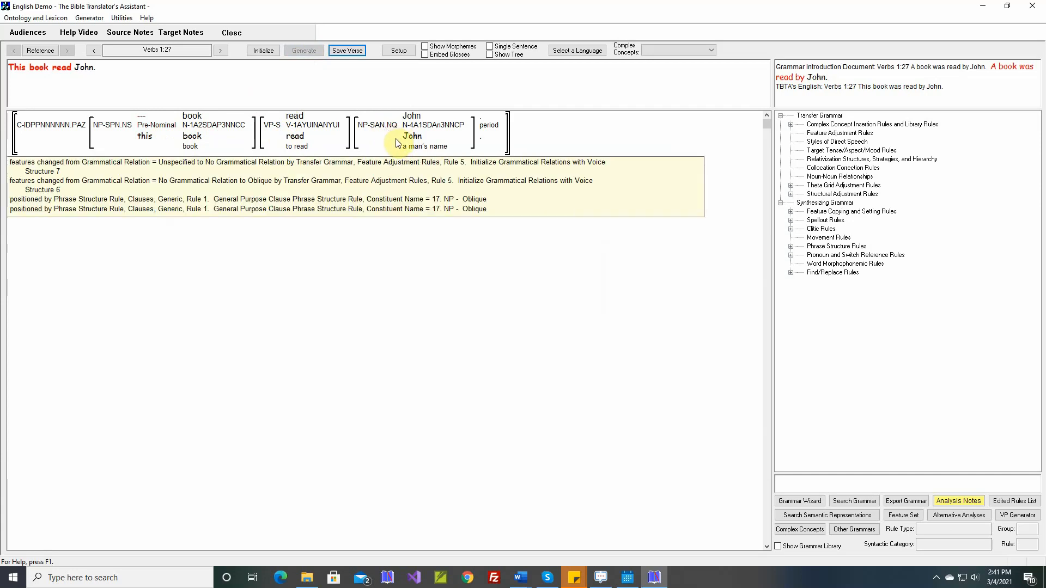
Create a new rule group named "Noun Phrase Issues" under the Structural Adjustment Rules.
left_click(791, 195)
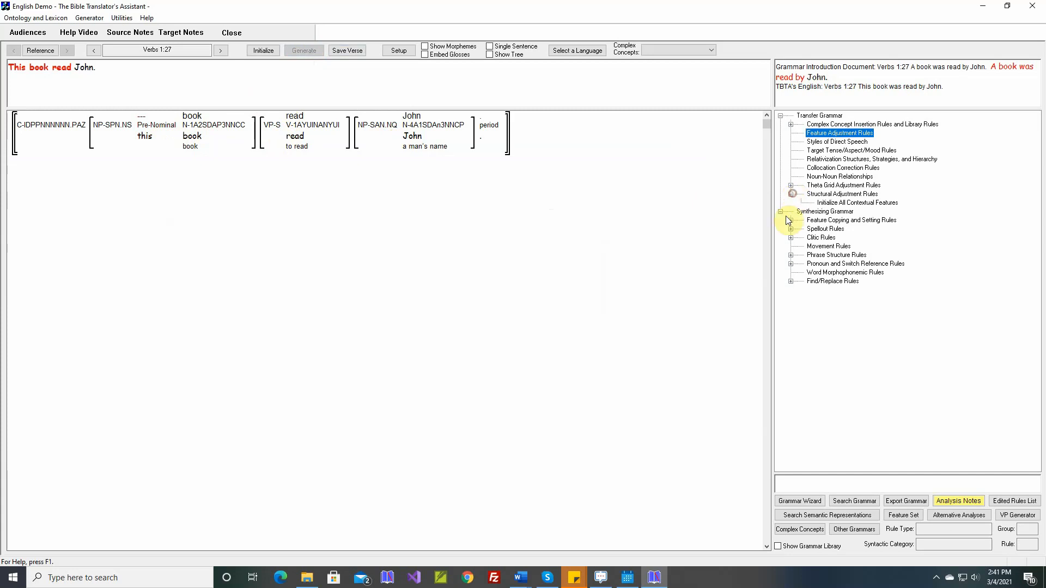
left_click(829, 195)
double_click(830, 195)
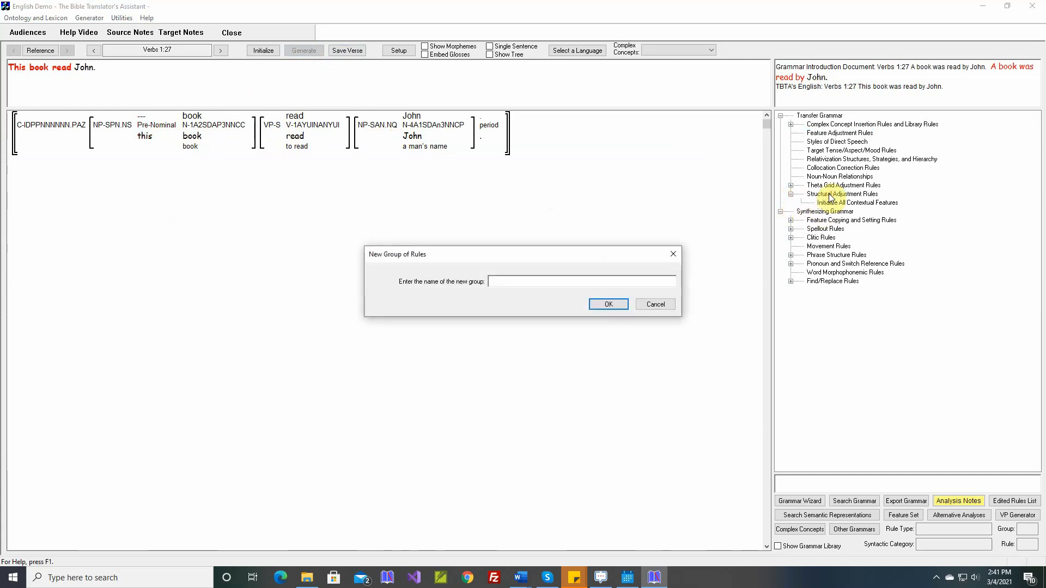
type("Noun")
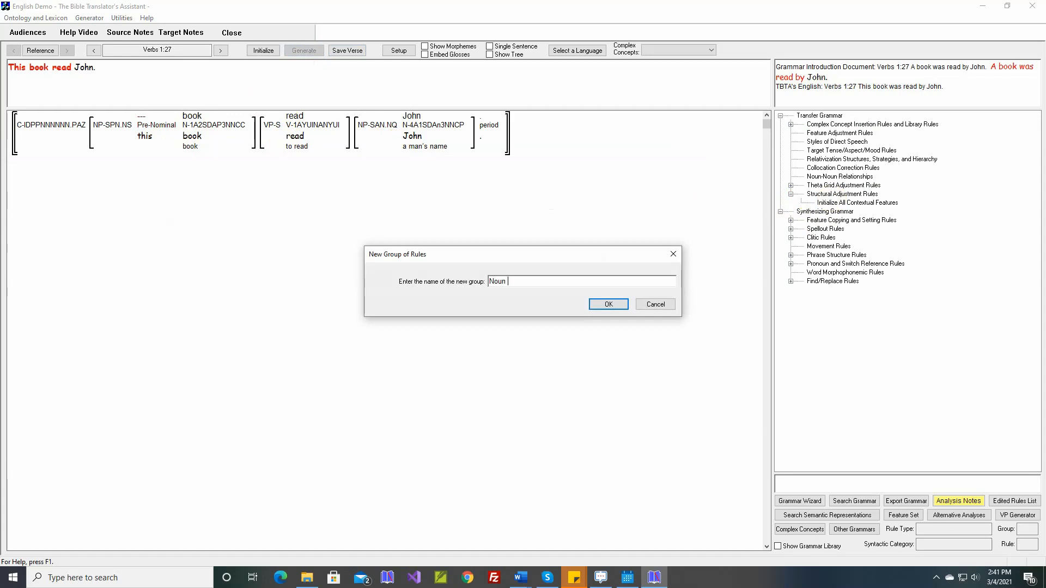
type(" Phrase Issues")
key("Return")
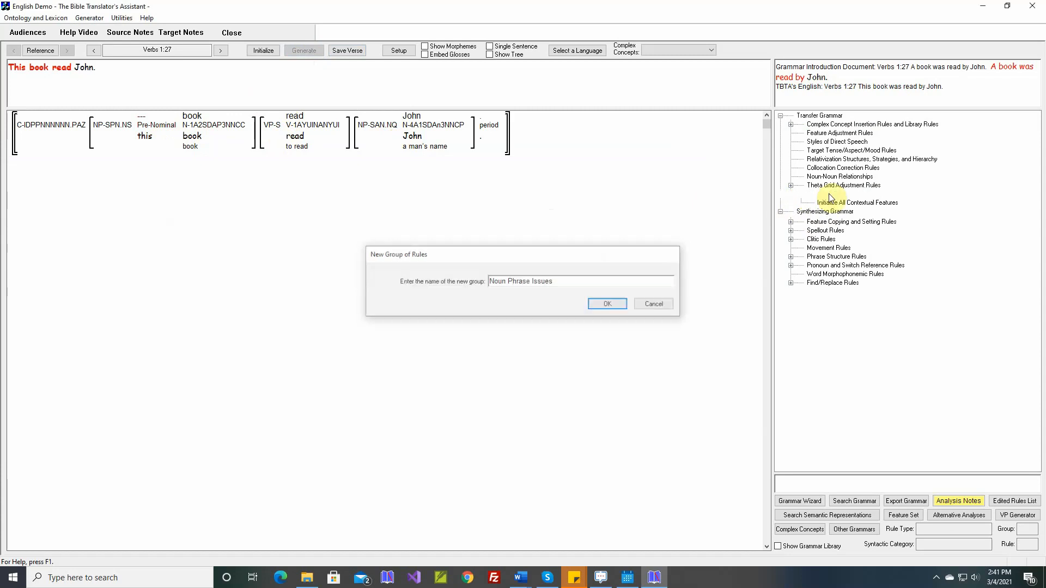
Create a Noun Phrases rule named "Insert by into the Agents of Passives" in Noun Phrase Issues, adding a noun phrase to its input clause.
double_click(827, 211)
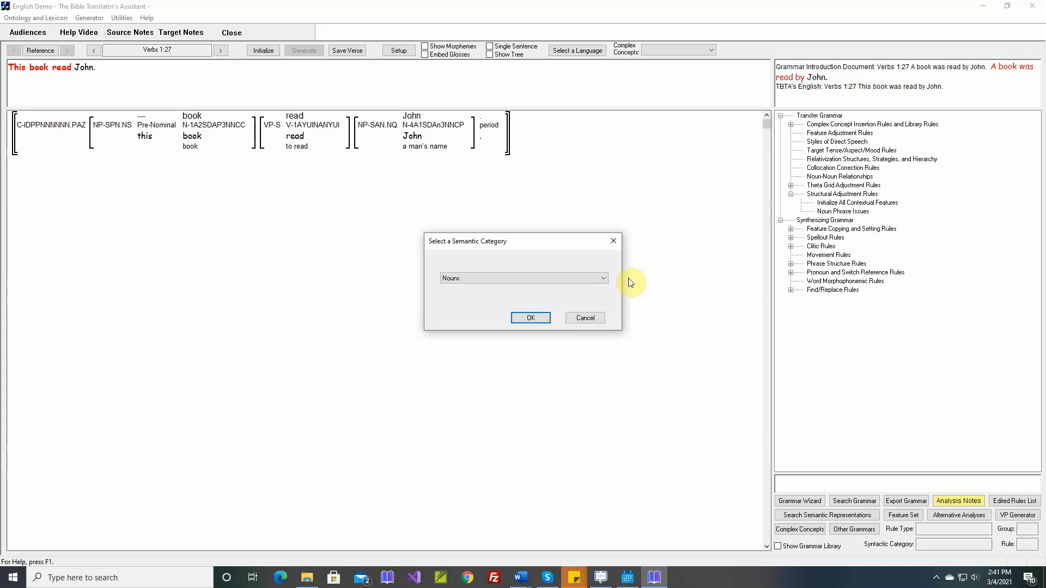
left_click(558, 278)
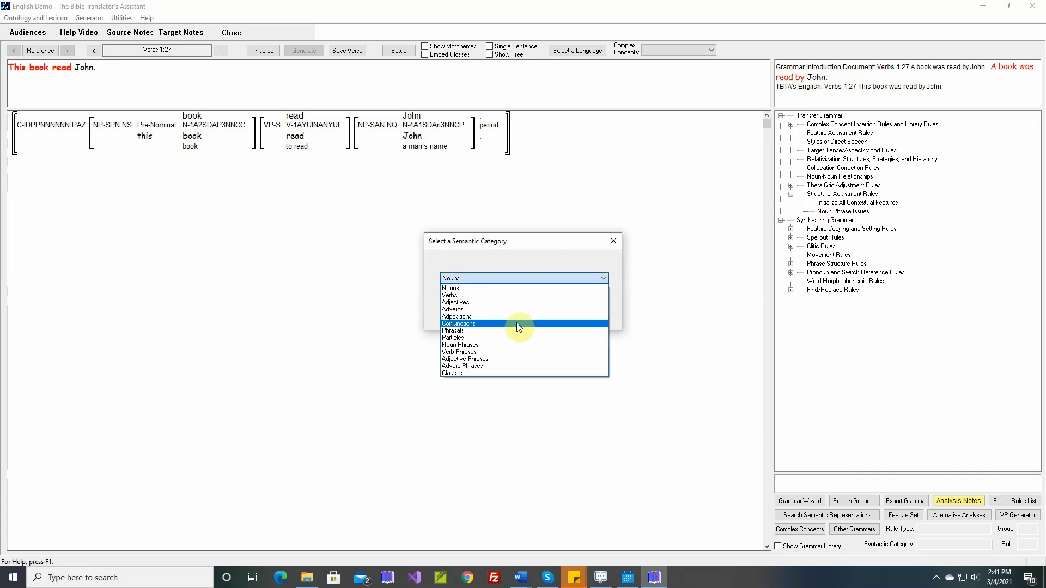
left_click(505, 344)
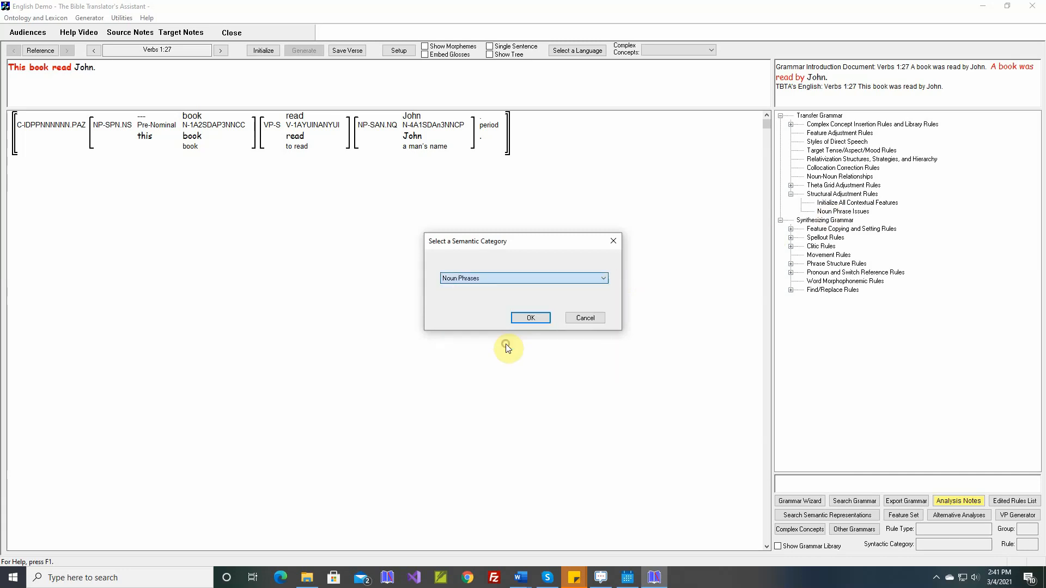
left_click(528, 318)
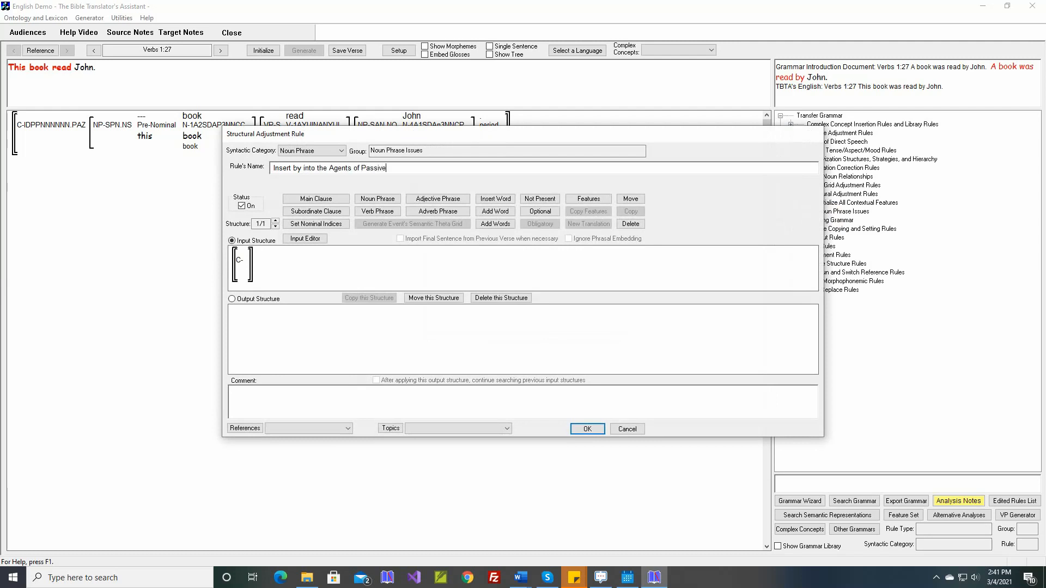
left_click(370, 200)
left_click(248, 270)
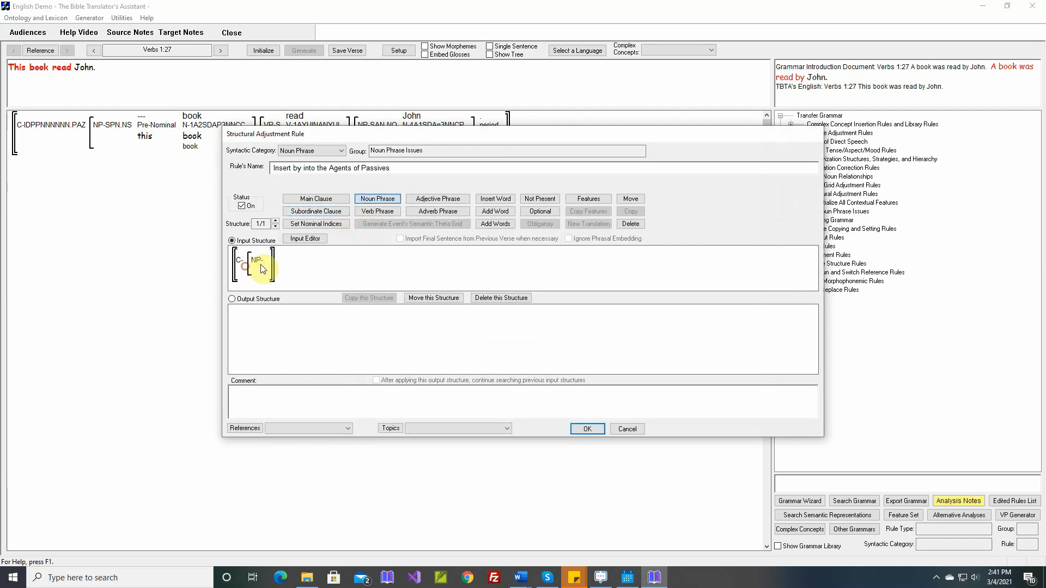
Set the input clause's Topic NP to Most Patient-like and the noun phrase's Semantic Role to Most Agent-like.
left_click(588, 199)
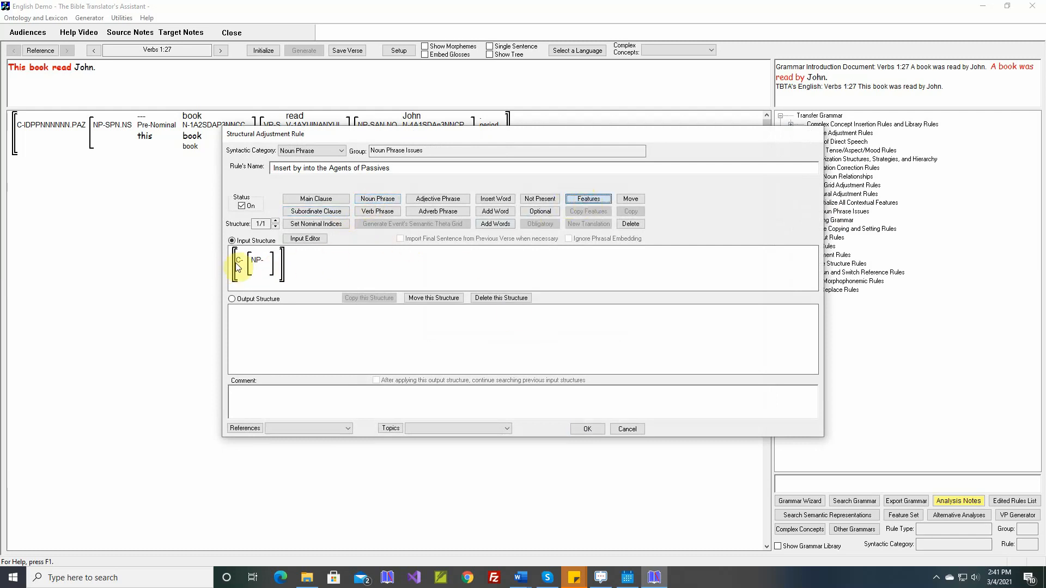
double_click(239, 262)
left_click(304, 271)
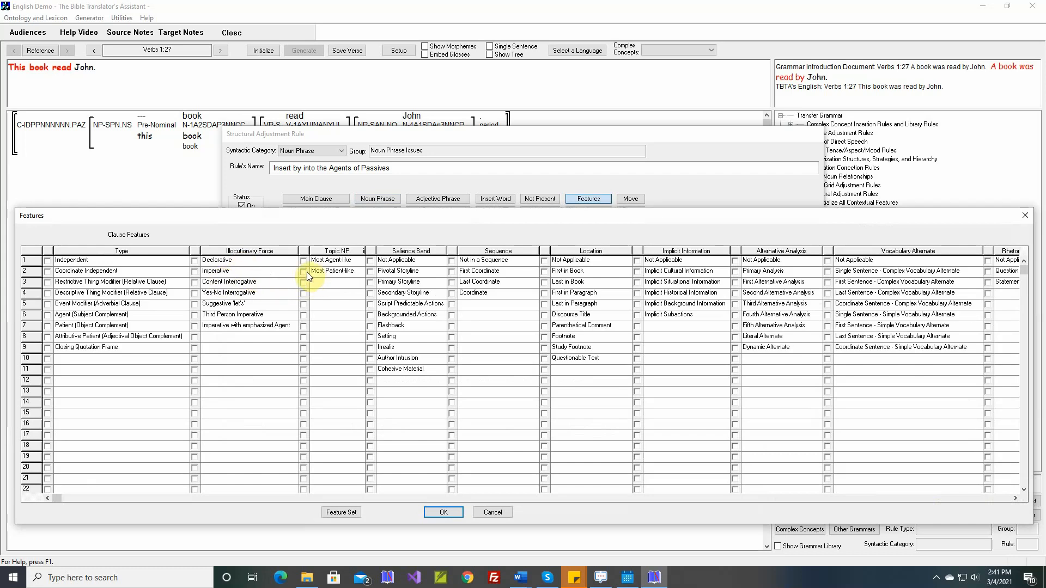
left_click(443, 512)
double_click(267, 267)
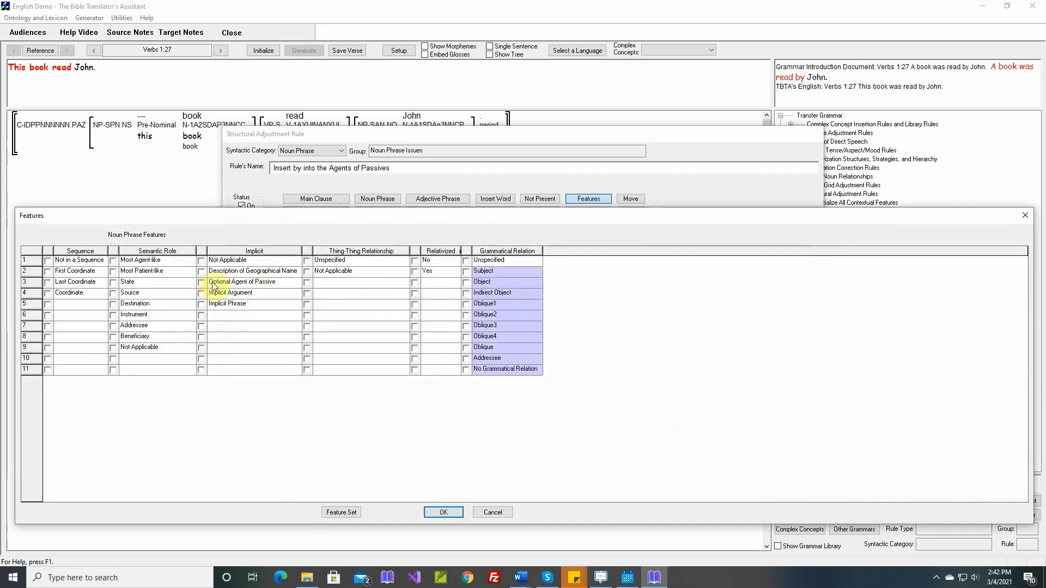
left_click(113, 261)
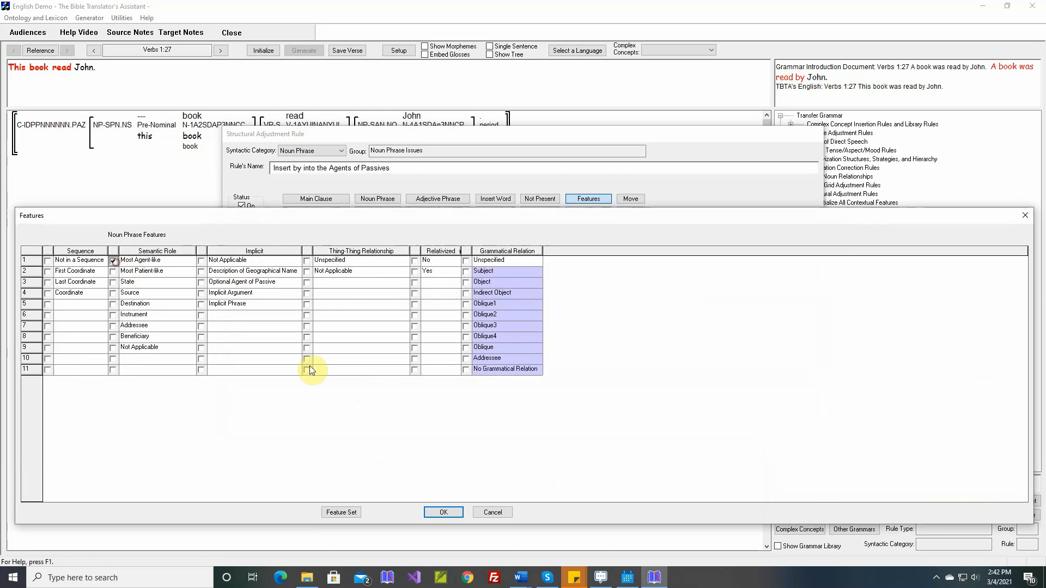
left_click(453, 512)
Insert the target adposition "by" at the end of the noun phrase in the rule's output structure.
left_click(251, 299)
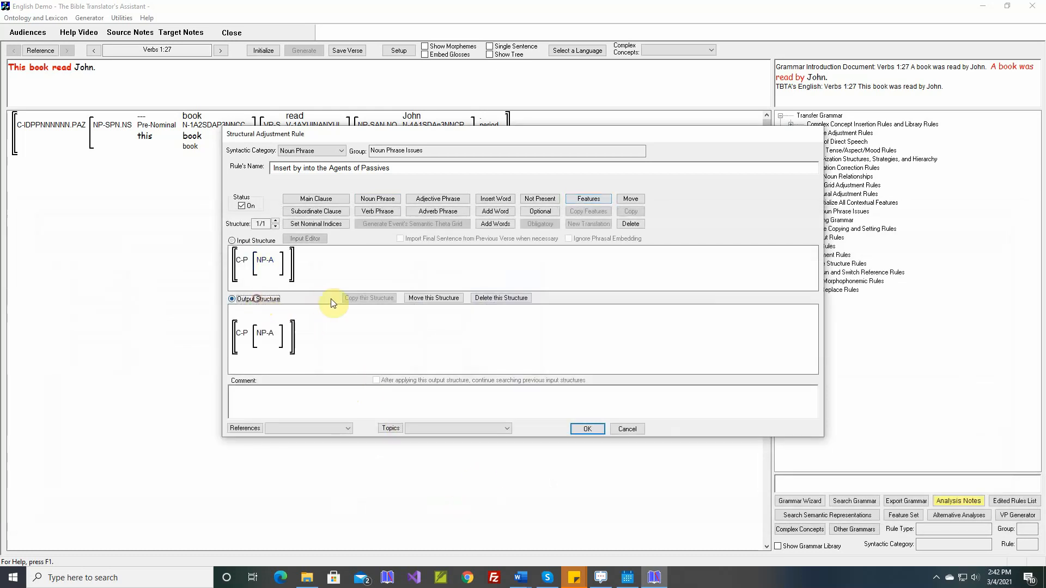
left_click(495, 198)
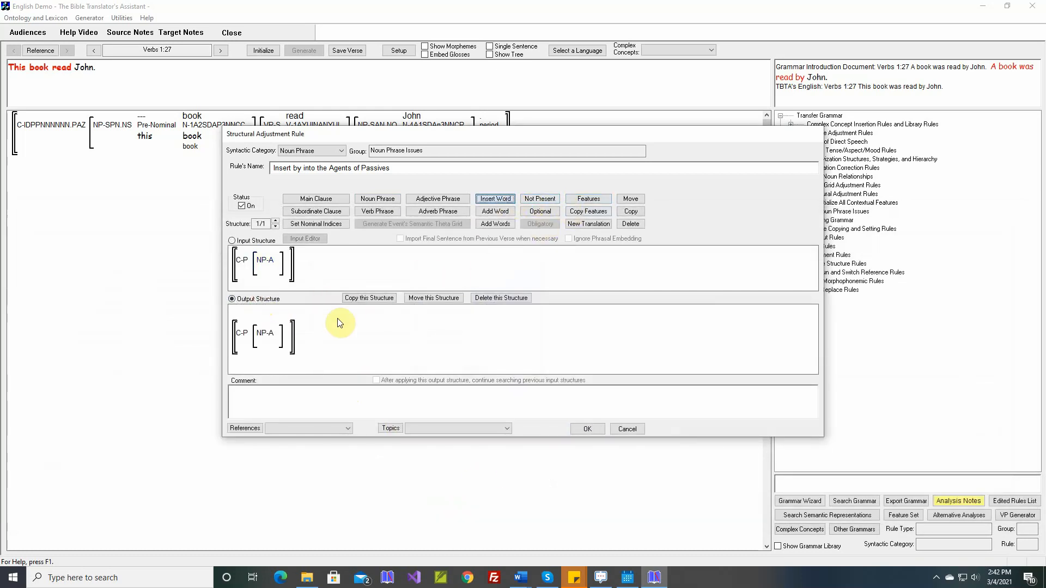
left_click(277, 338)
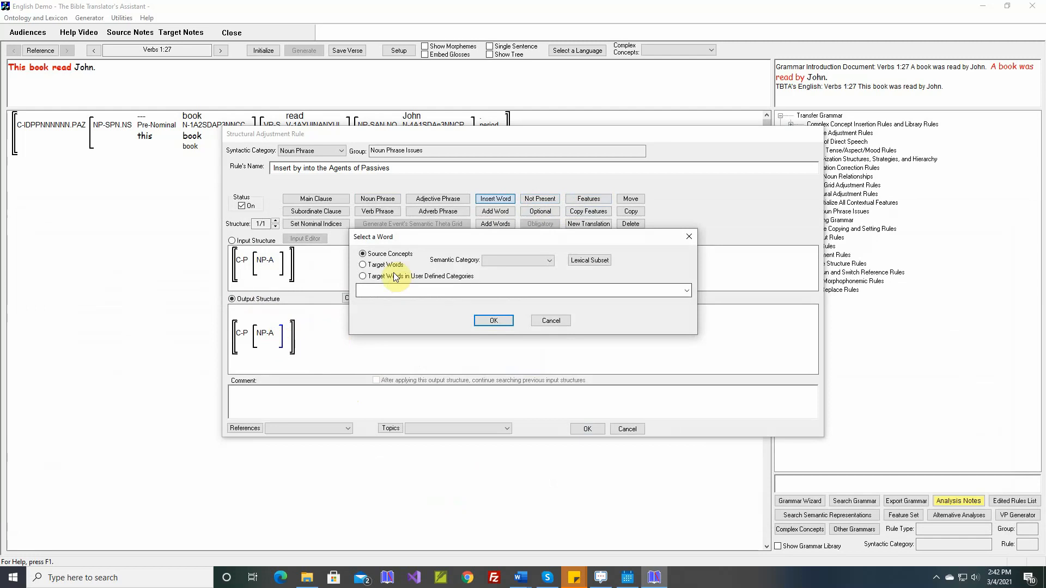
left_click(375, 265)
left_click(501, 261)
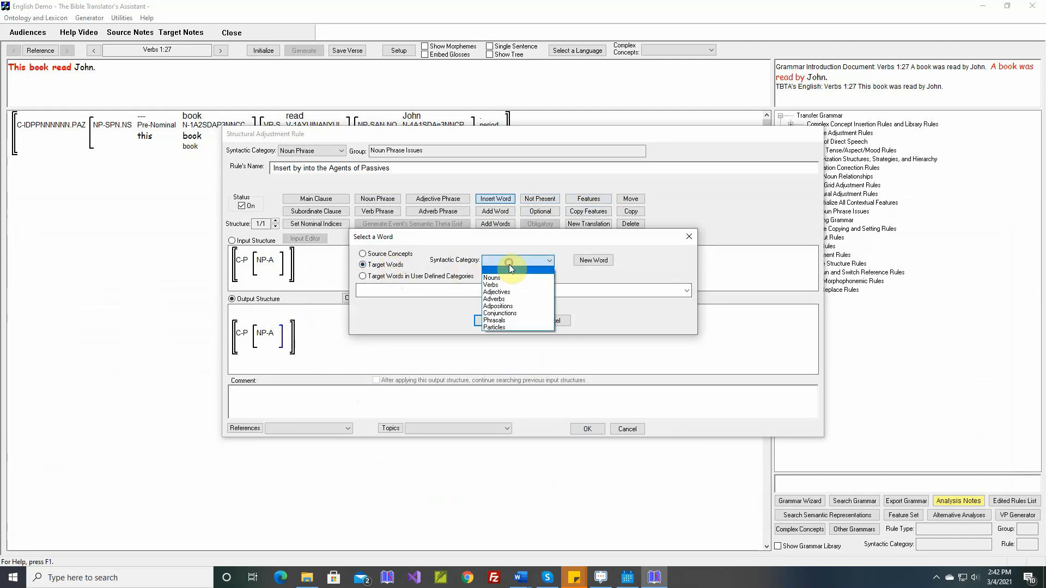
left_click(493, 313)
left_click(501, 291)
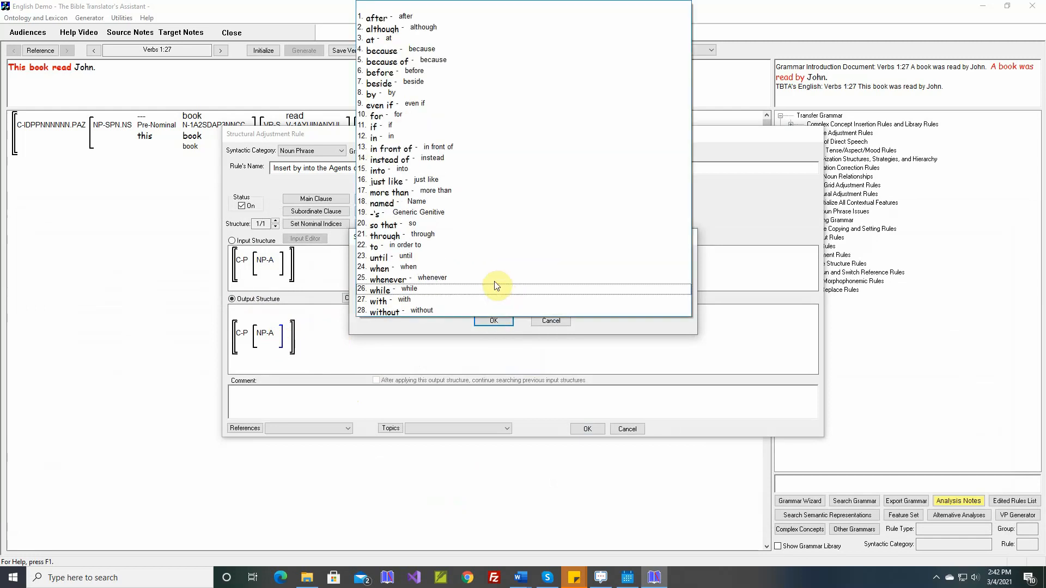
left_click(436, 94)
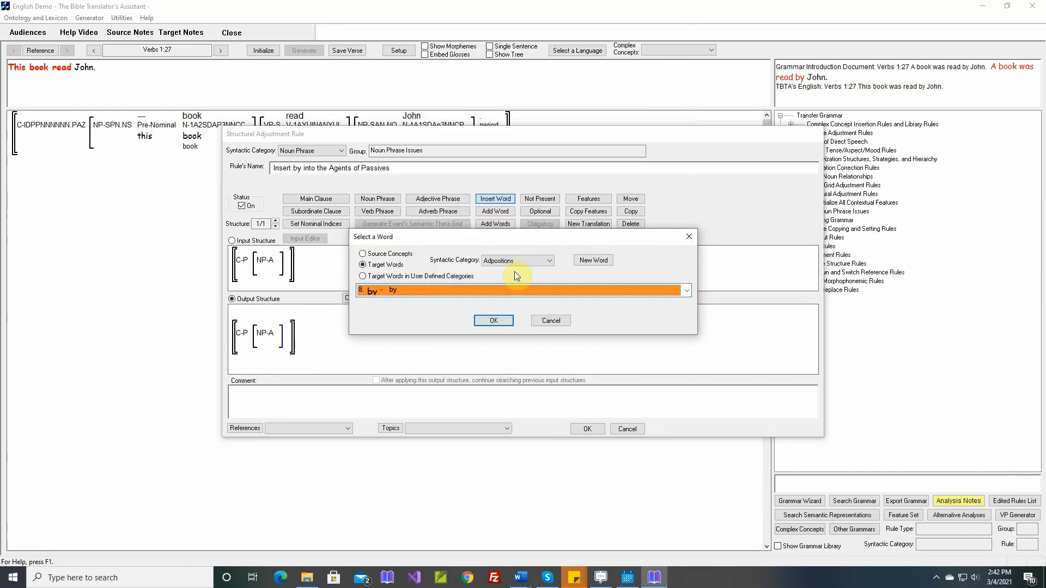
left_click(493, 320)
Insert the Verbs 1:27 reference text as the rule's comment and save the rule.
right_click(454, 390)
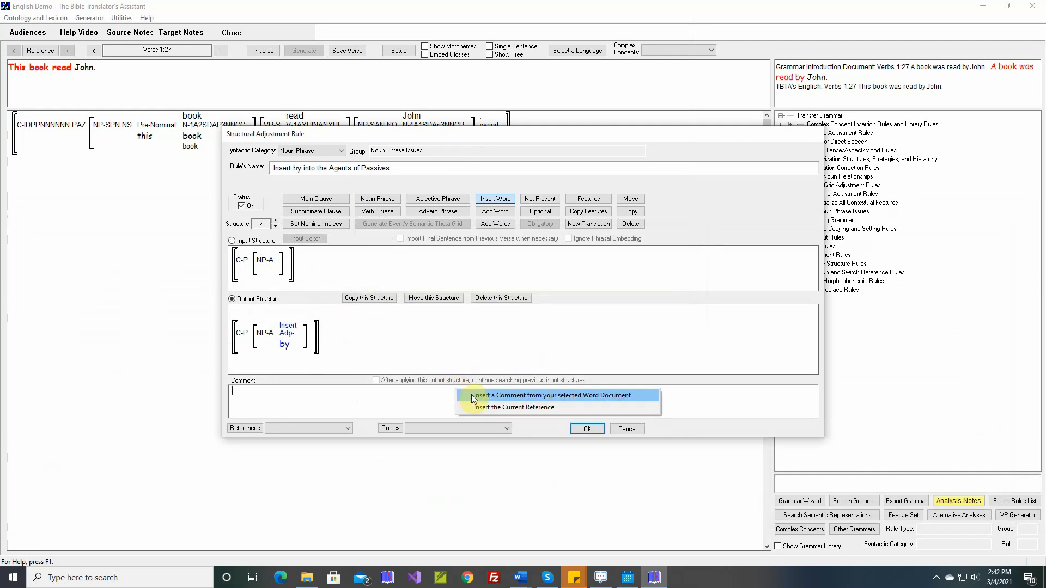
left_click(472, 406)
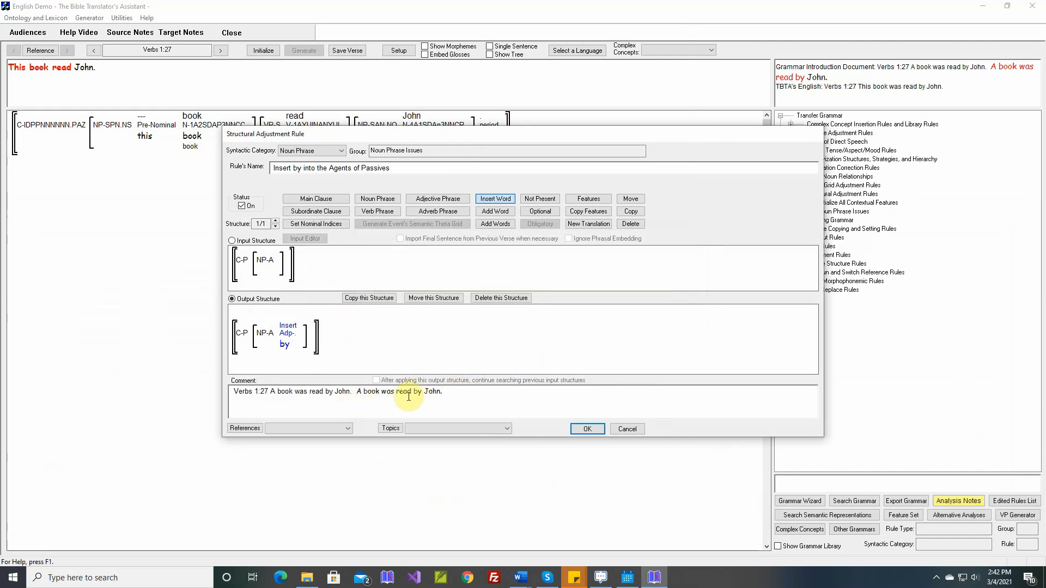
left_click(587, 429)
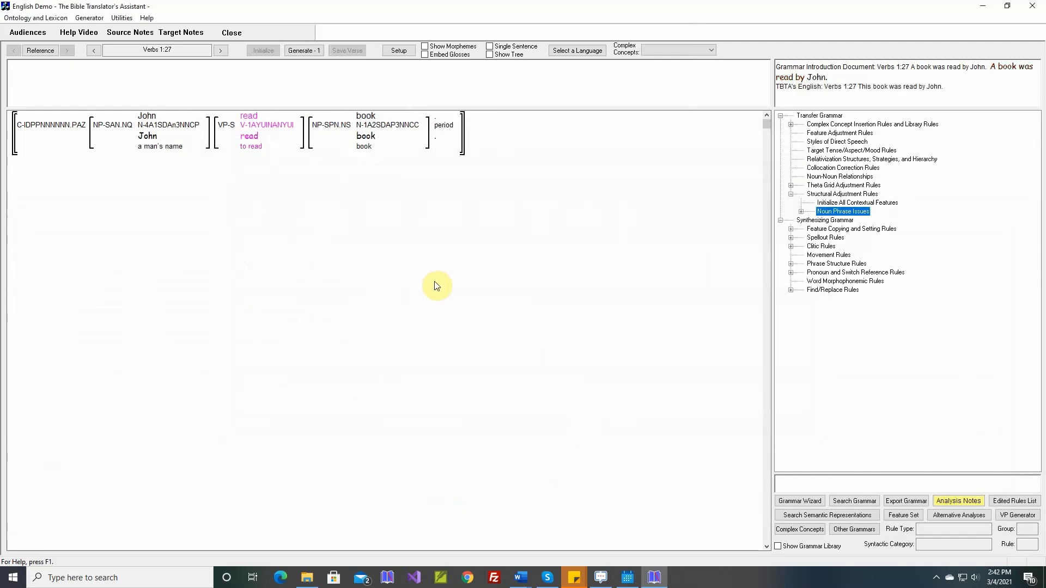
Generate the text for Verbs 1:27 again with the new rule and check where "by" is placed.
left_click(310, 51)
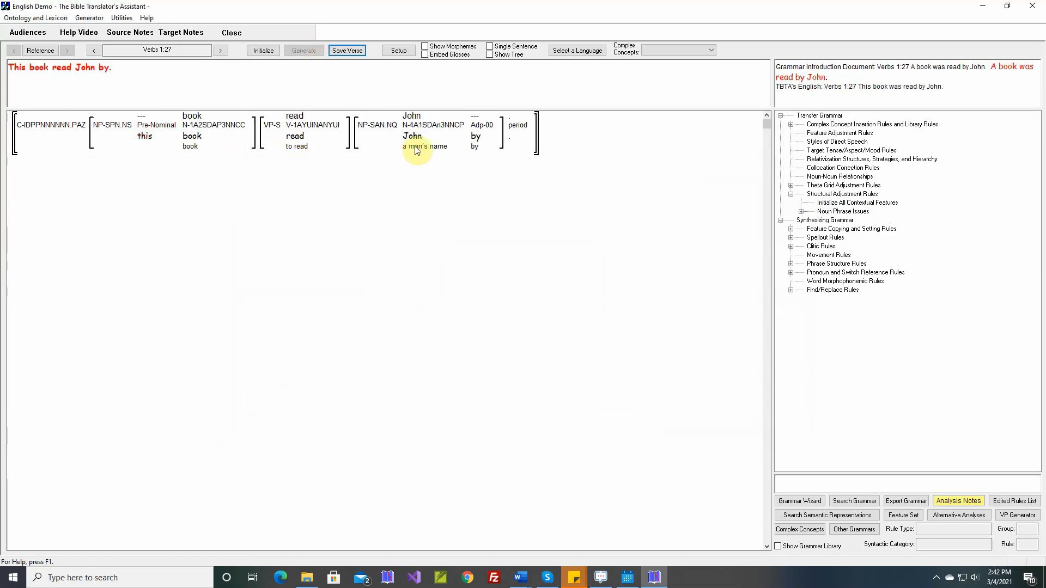
mouse_move(476, 143)
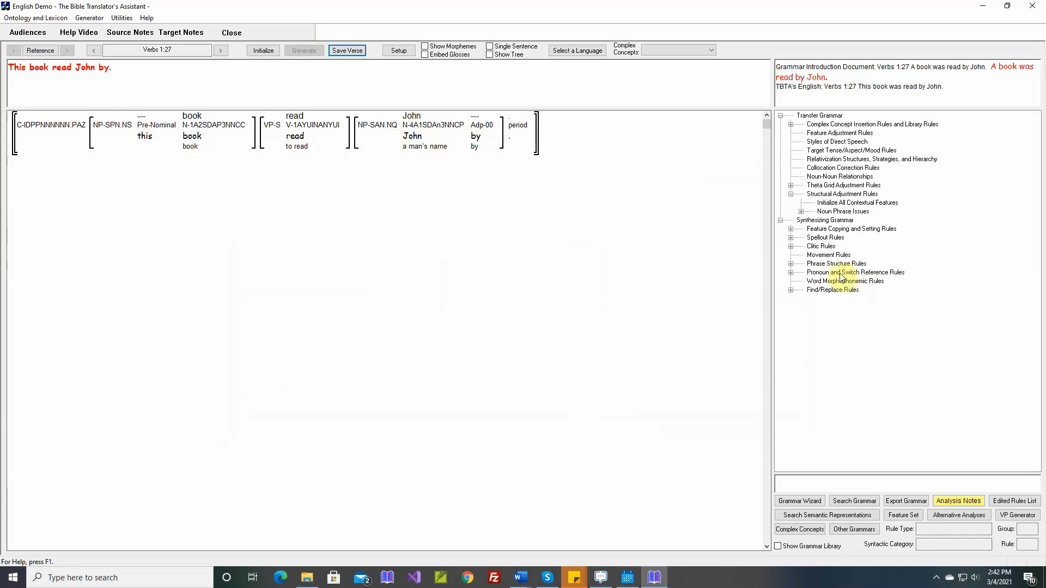
Insert an unnamed Adpositions constituent into the Conjoiners group of the General Purpose NP Phrase Structure Rule and save the rule.
left_click(790, 263)
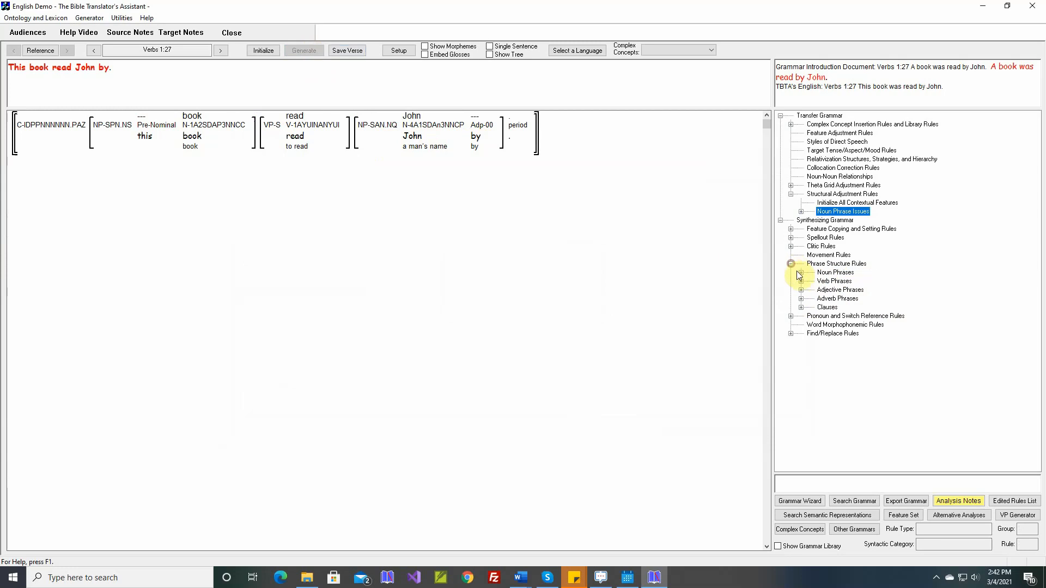
left_click(801, 273)
left_click(811, 281)
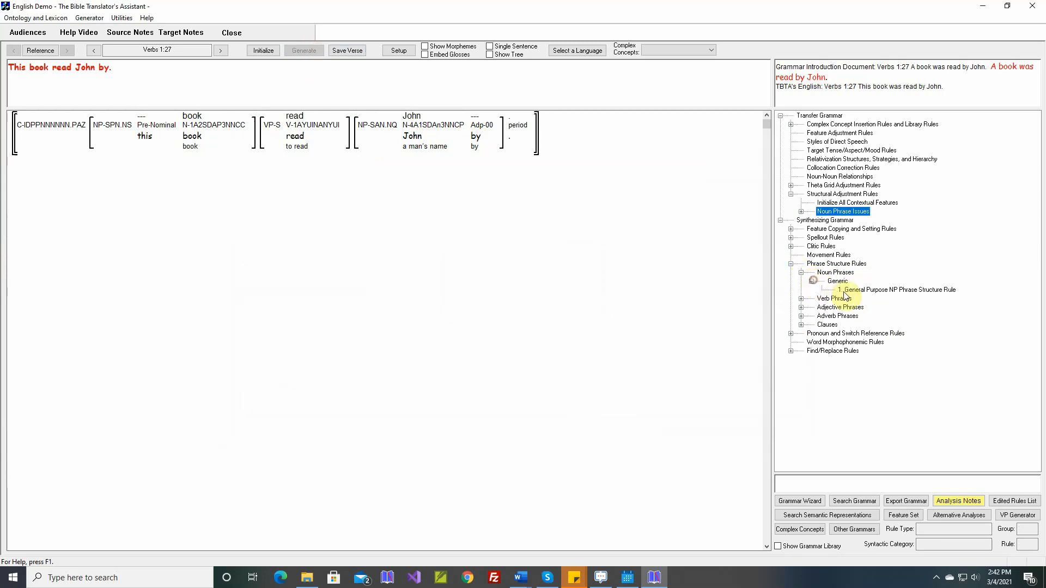
double_click(847, 290)
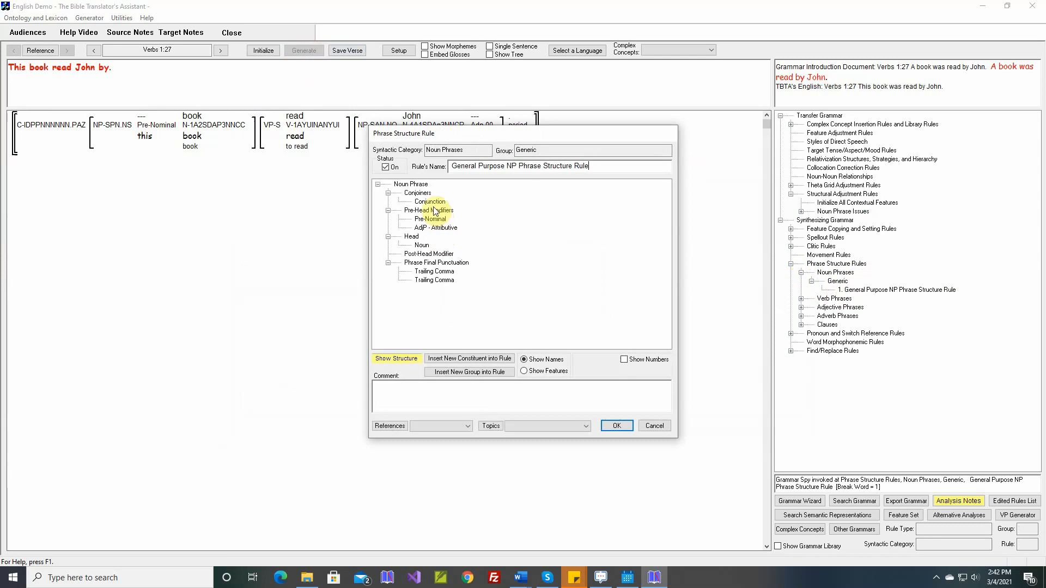
left_click(418, 193)
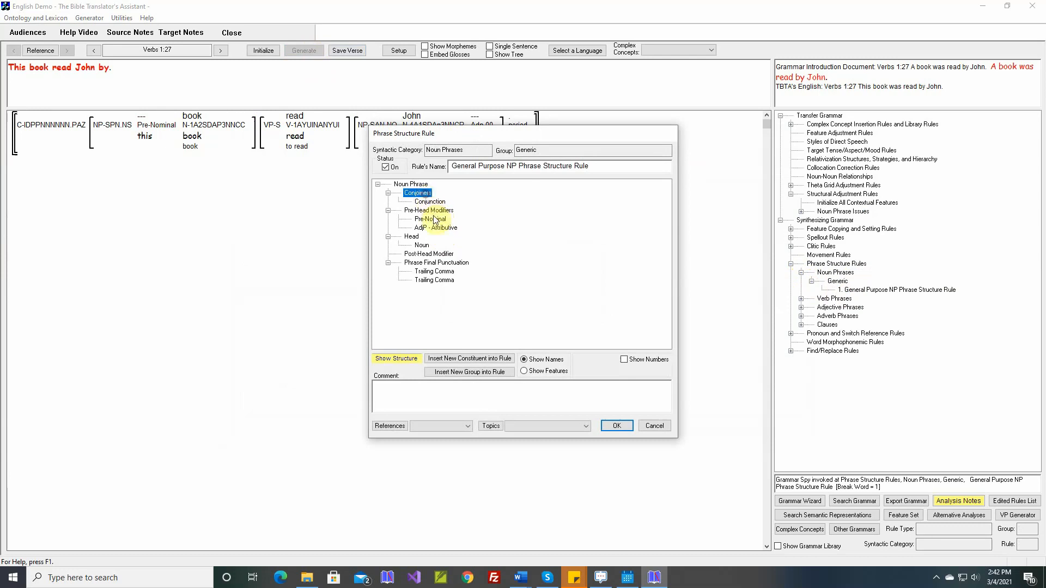
left_click(481, 360)
left_click(392, 234)
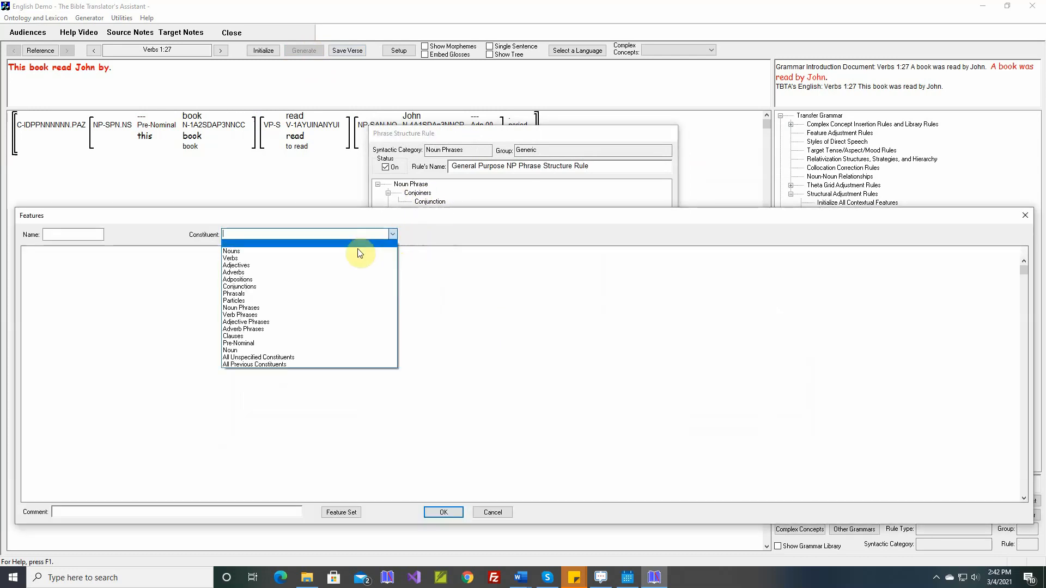
left_click(338, 277)
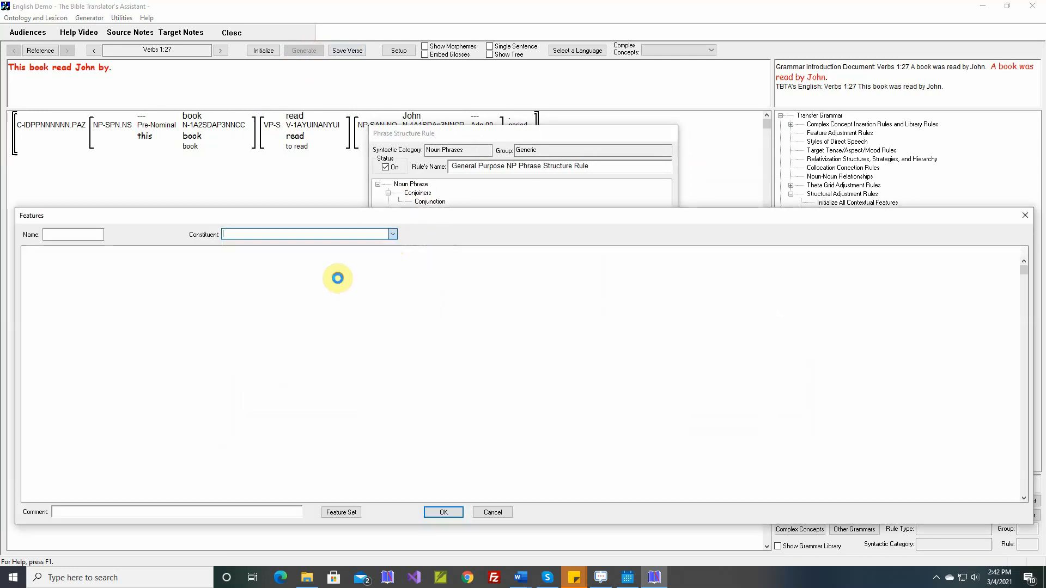
left_click(447, 513)
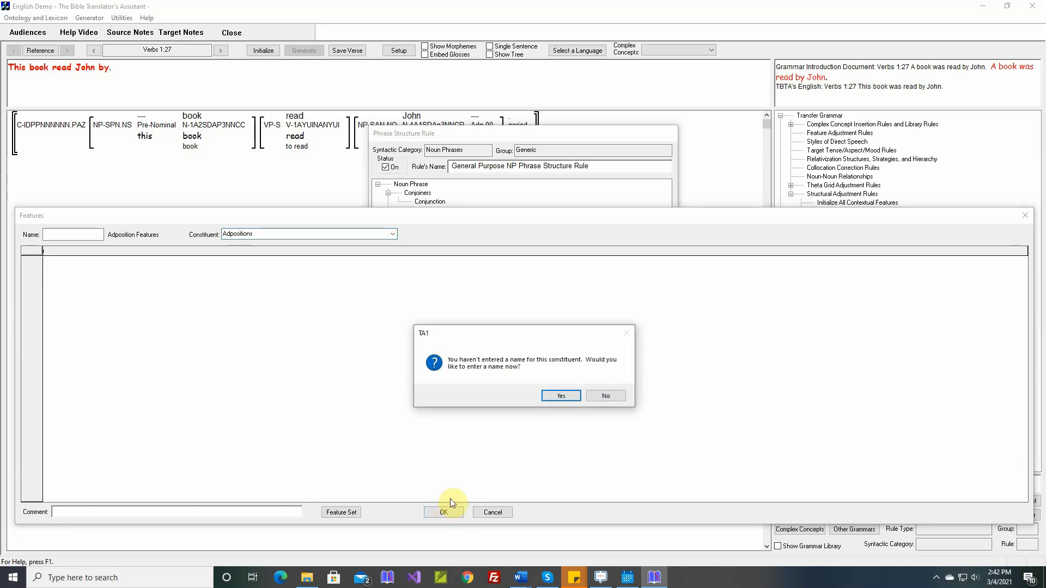
left_click(611, 399)
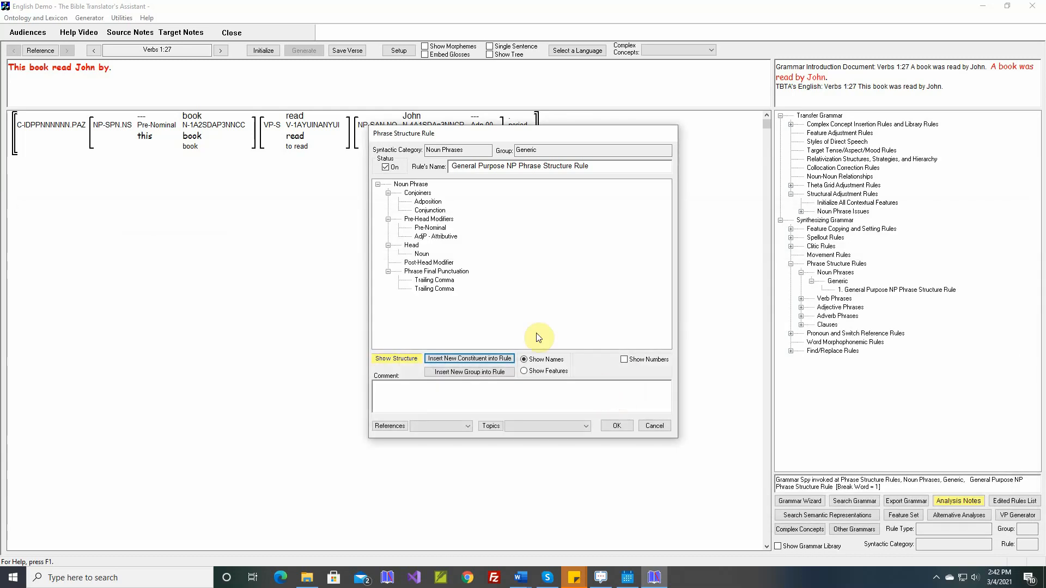
left_click(614, 426)
Initialize Verbs 1:27 and regenerate its text with the updated noun phrase structure rule.
left_click(263, 50)
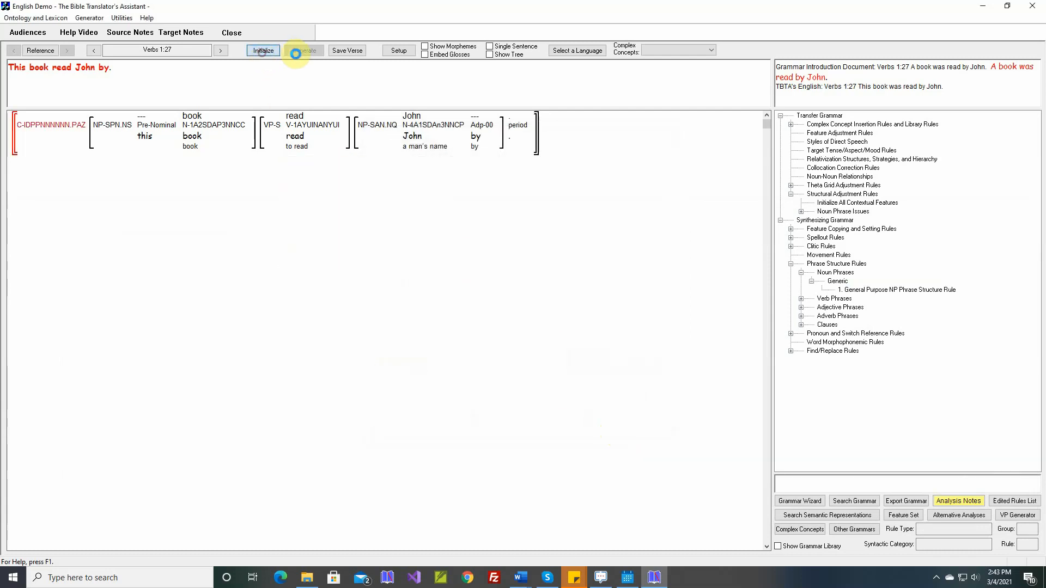
left_click(303, 51)
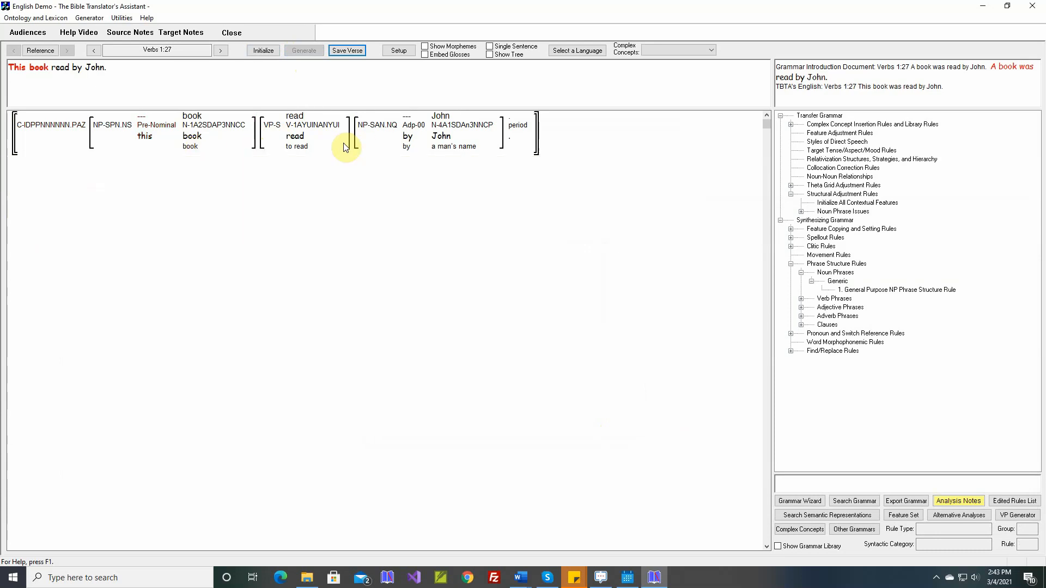
mouse_move(288, 139)
Add a layer named Passives to the Build all VPs phrase builder rule in the verb spellout rules.
left_click(790, 238)
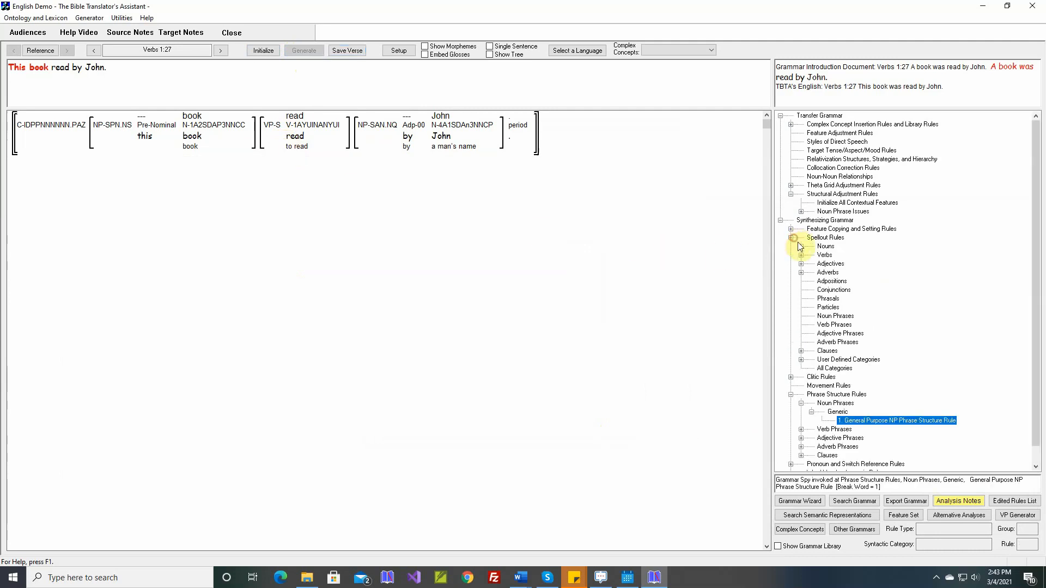
left_click(800, 255)
left_click(811, 264)
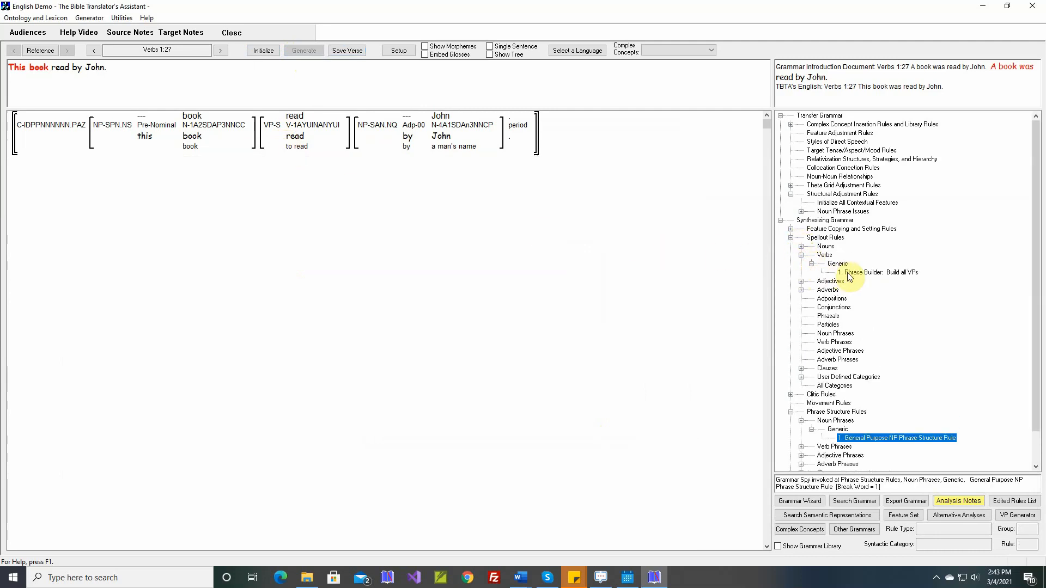
double_click(872, 272)
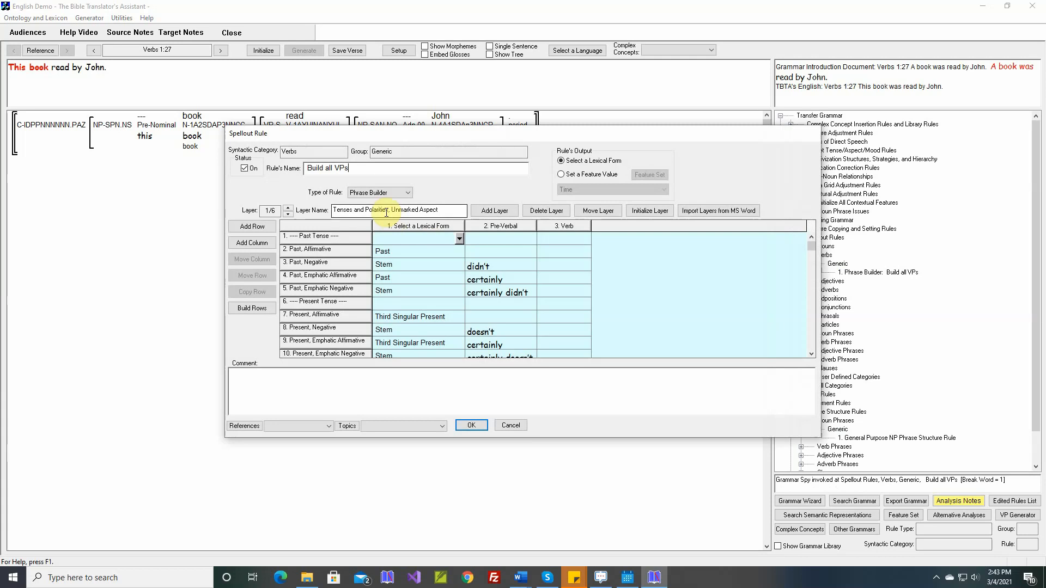
left_click(499, 216)
type("Passives")
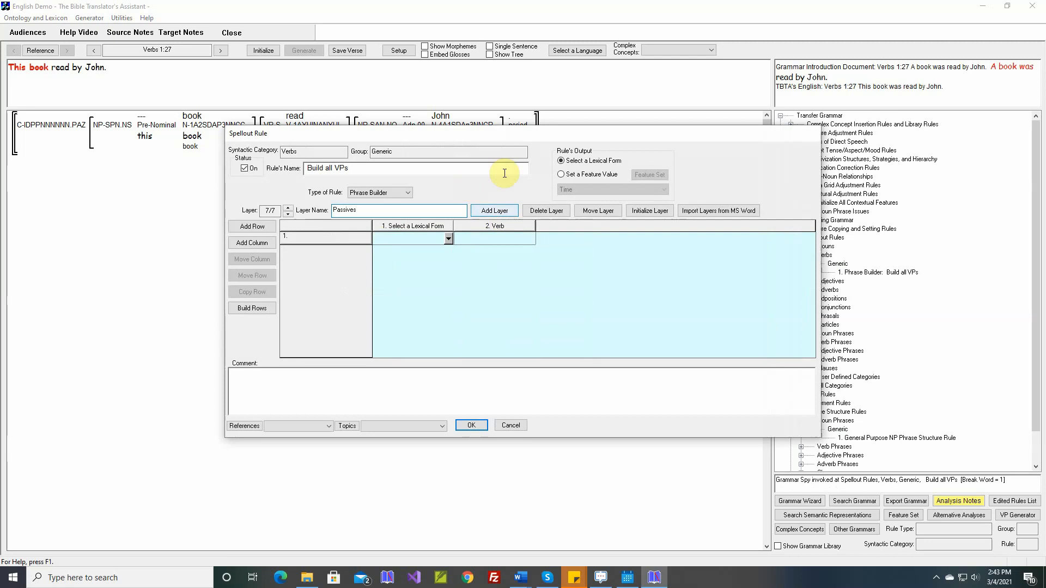
Restrict the whole Passives layer to clauses whose Topic NP is Most Patient-like.
left_click(327, 227)
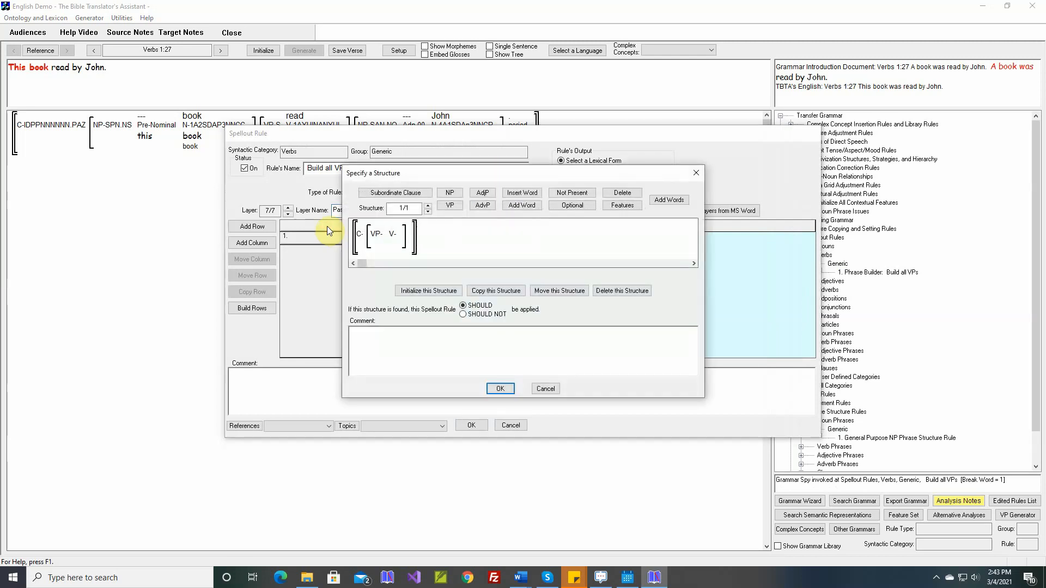
left_click(620, 204)
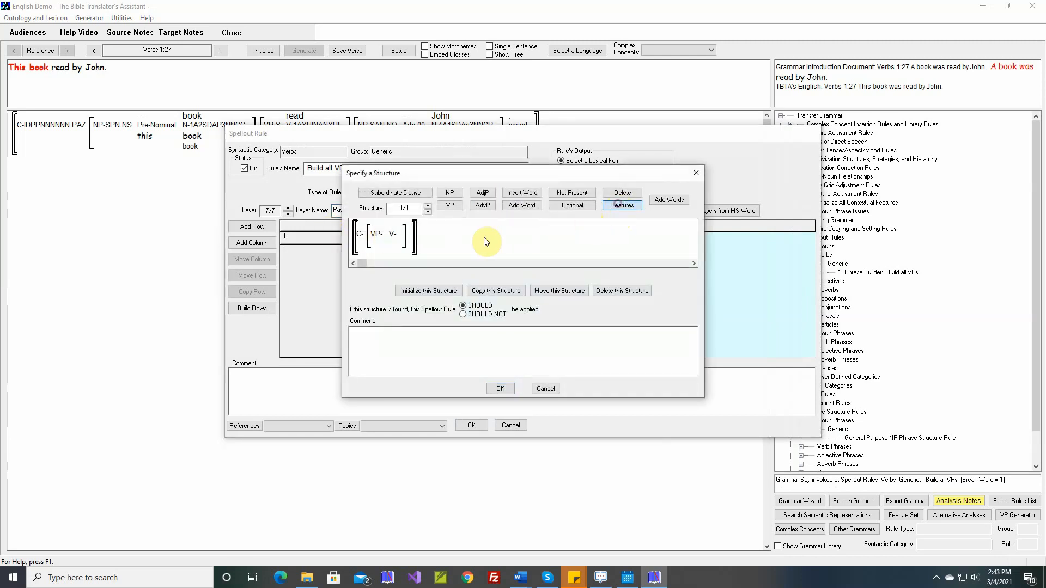
double_click(359, 234)
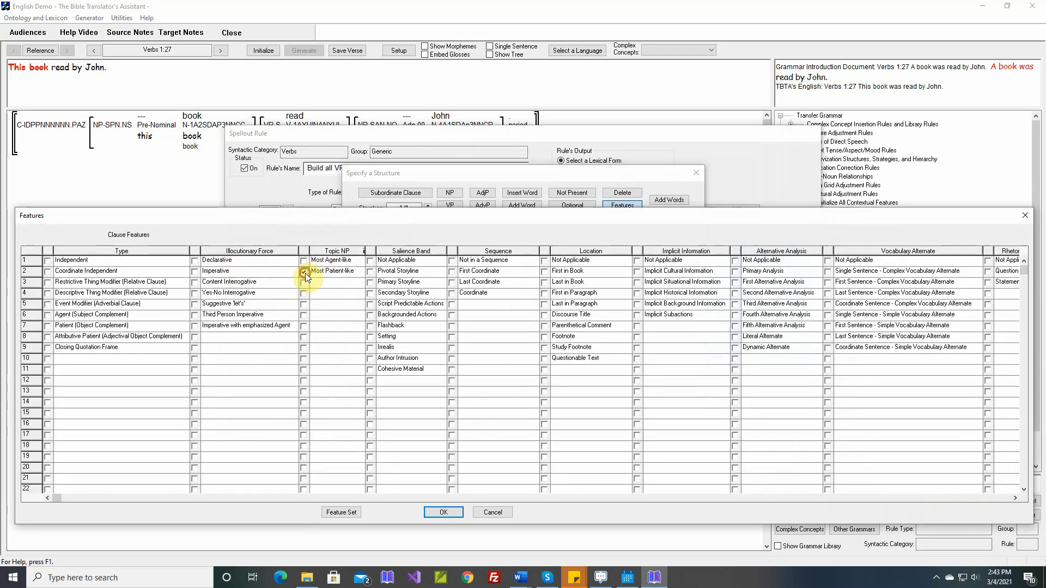
left_click(443, 512)
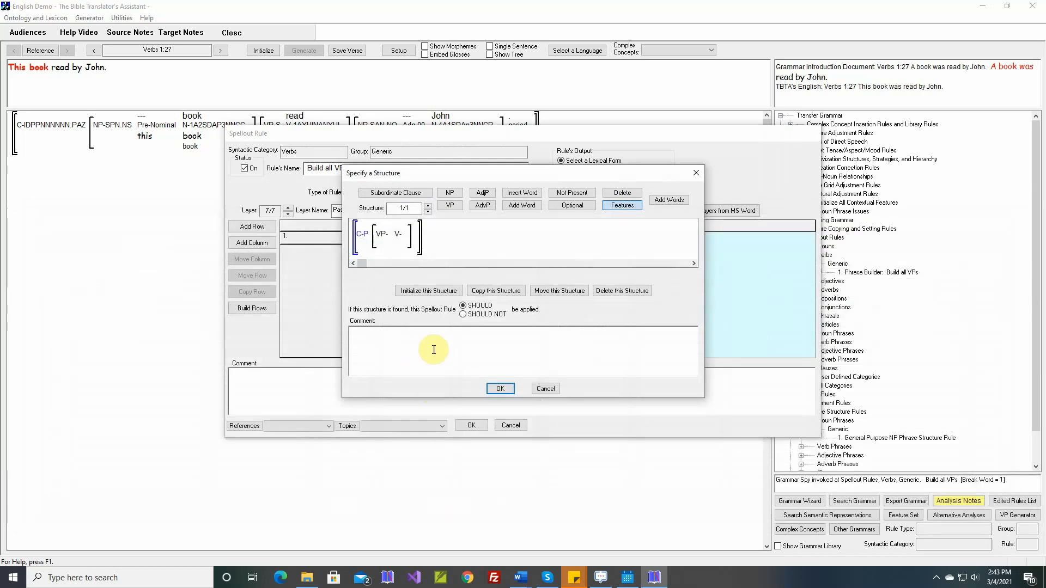
left_click(500, 388)
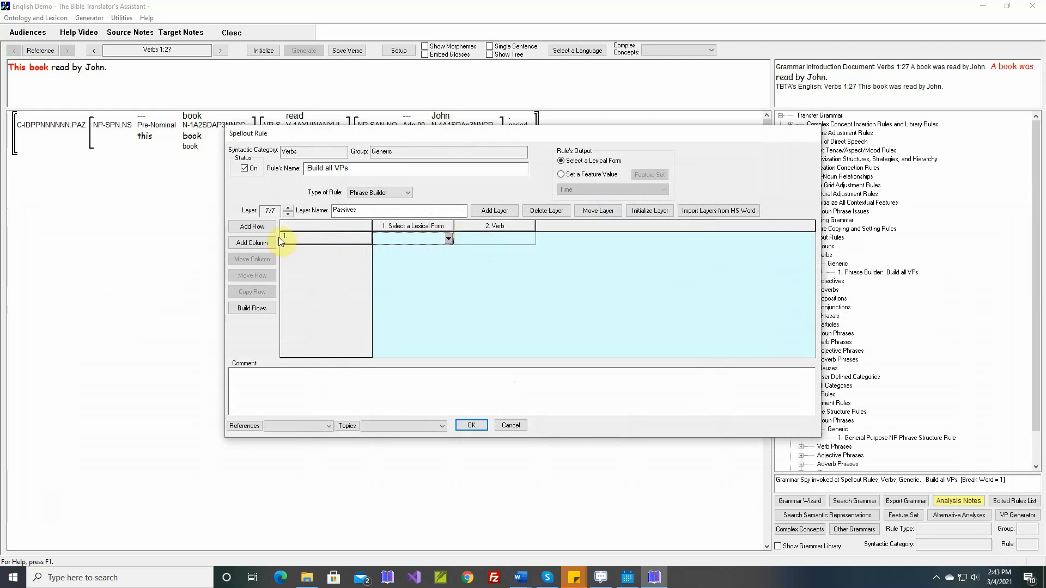
Add a Pre-Verbal column to the Passives layer and move it in front of the Verb column.
left_click(255, 243)
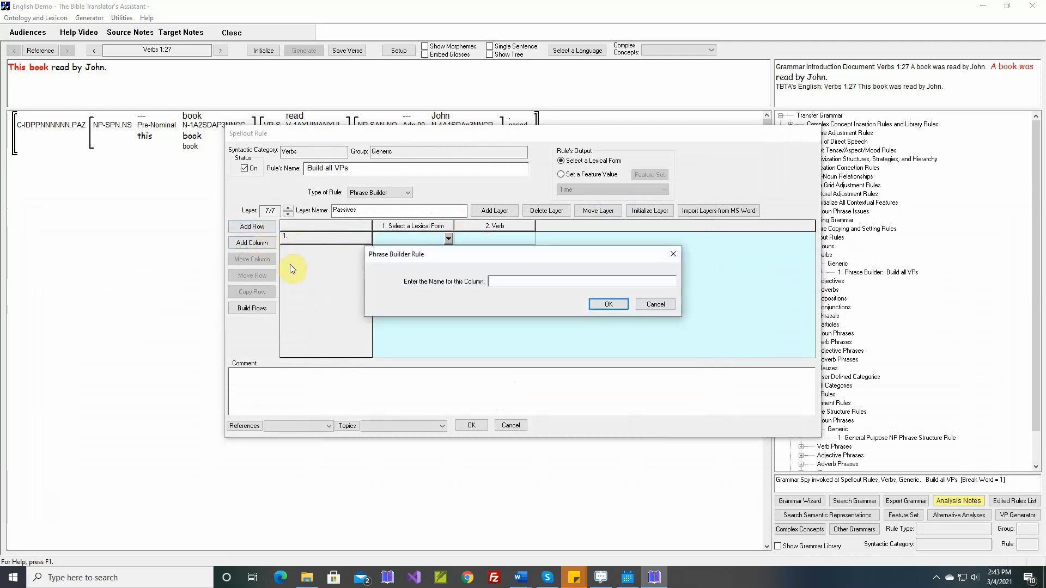
type("Pre-Verbal")
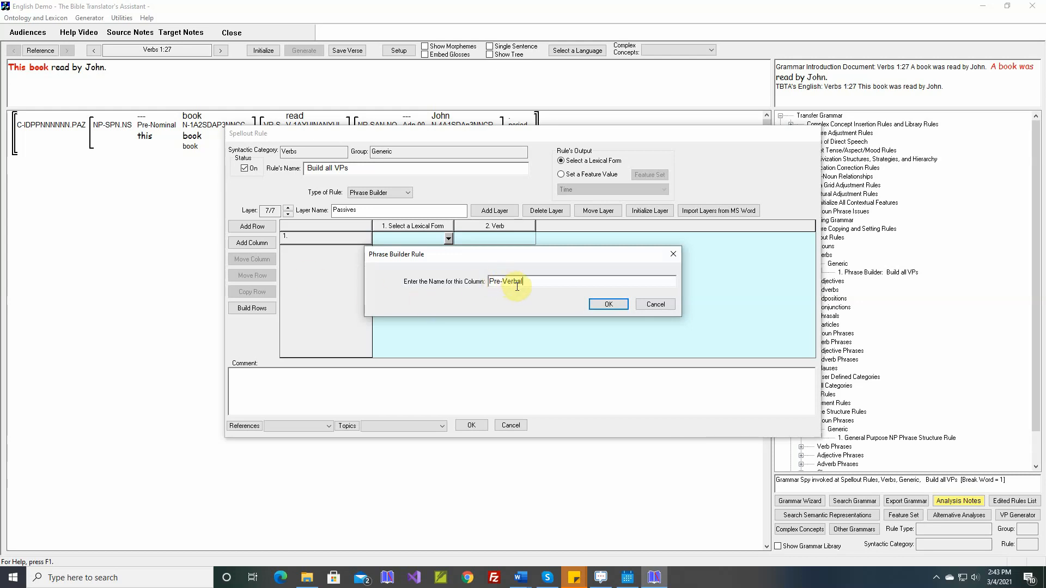
left_click(610, 302)
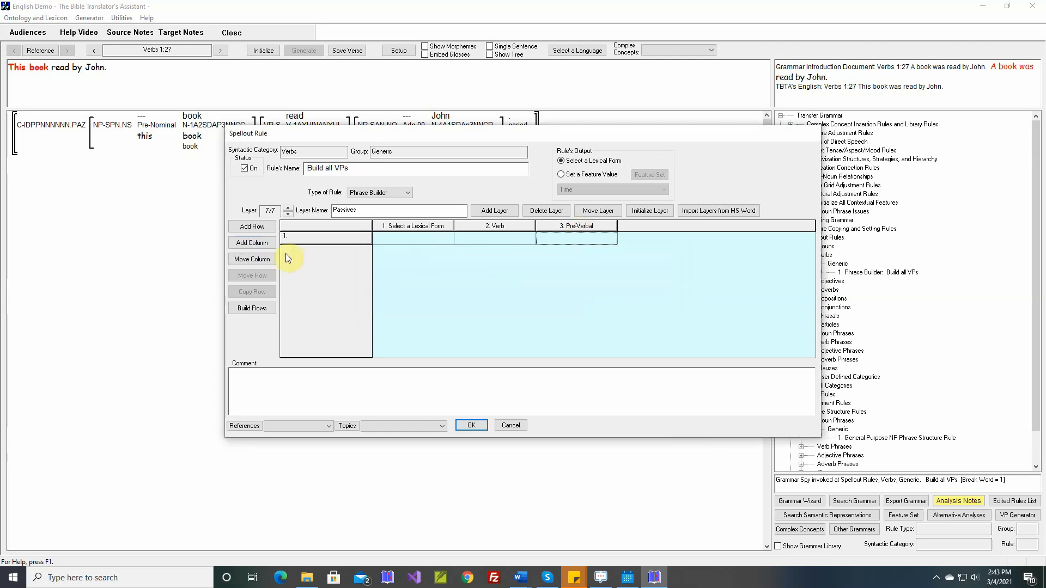
left_click(252, 260)
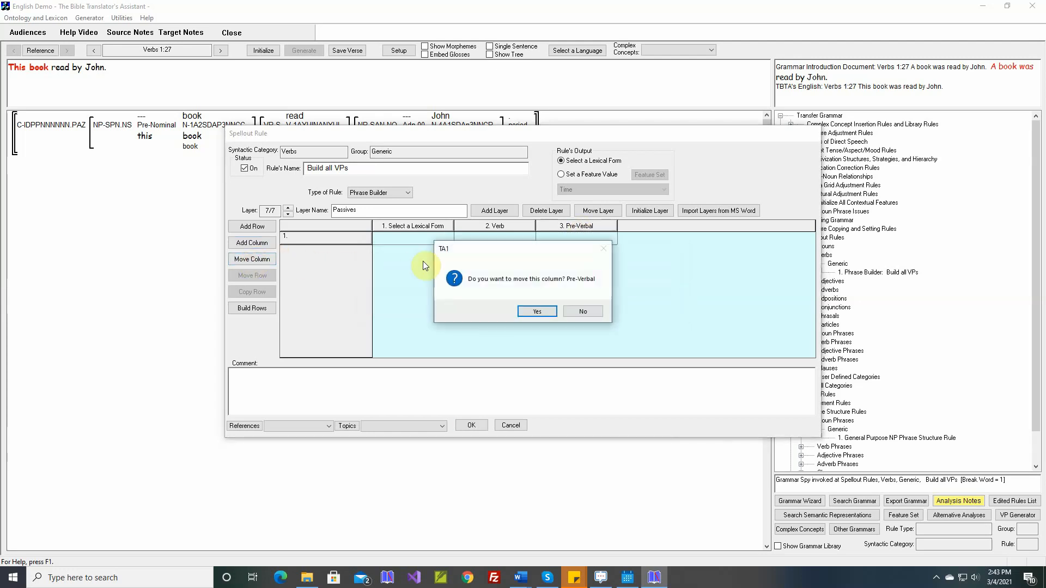
left_click(535, 310)
left_click(501, 241)
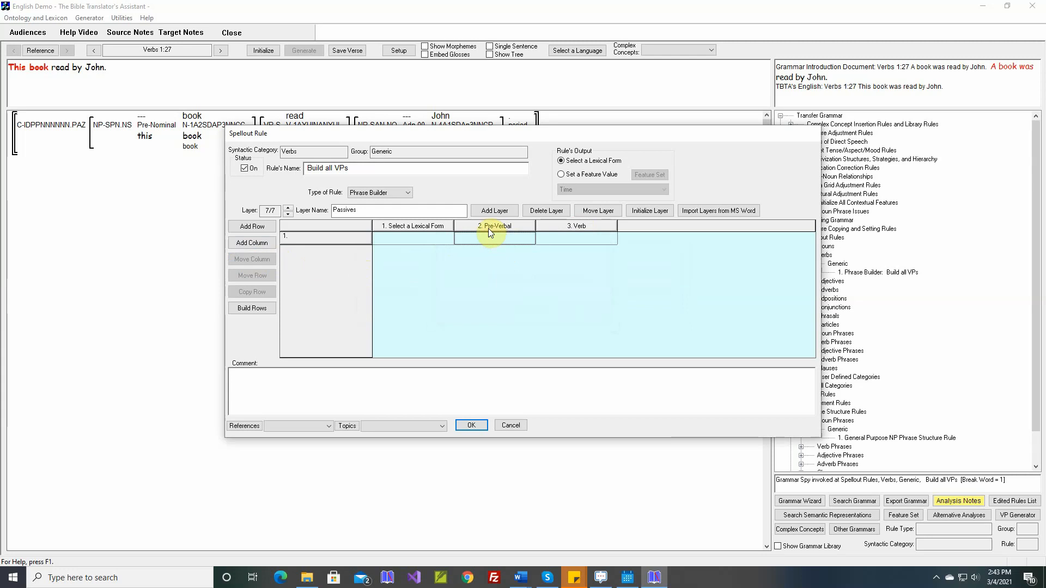
Enter the morpheme "was" with the gloss "Passive Auxiliary" in the Pre-Verbal cell of the Passives layer's first row.
left_click(288, 214)
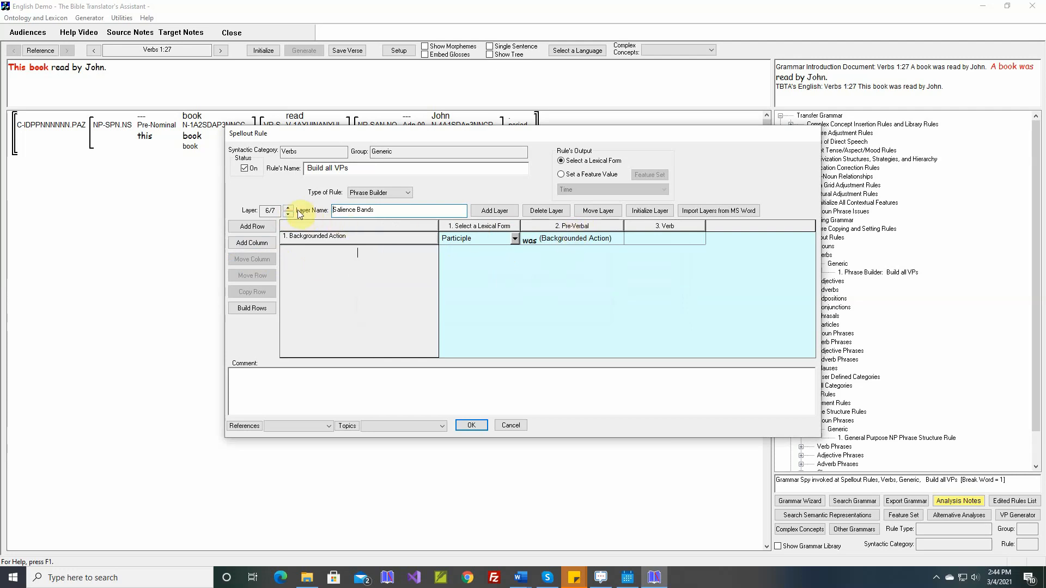
left_click(288, 207)
double_click(492, 240)
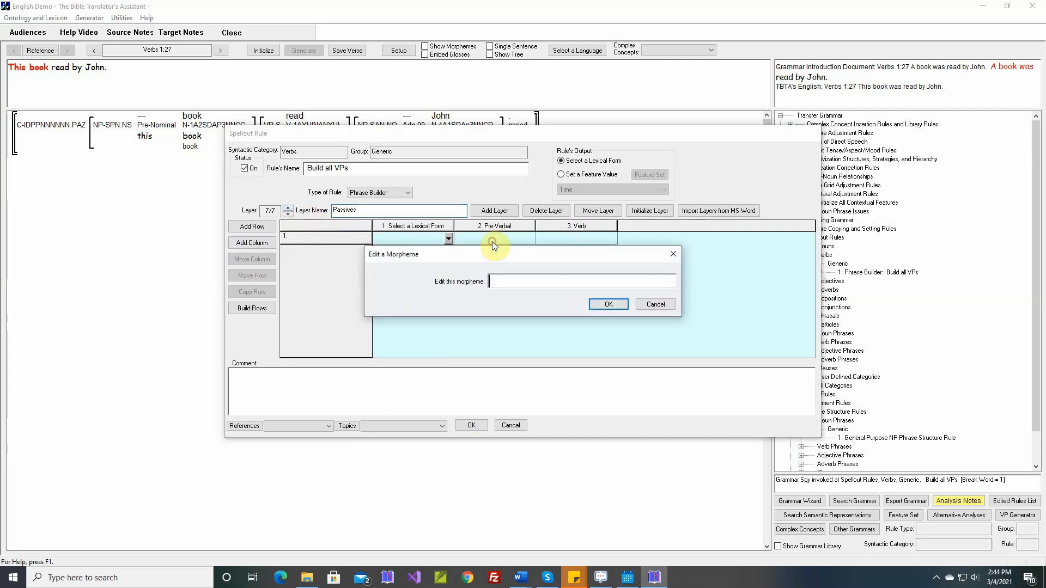
type("was")
left_click(608, 305)
type("P")
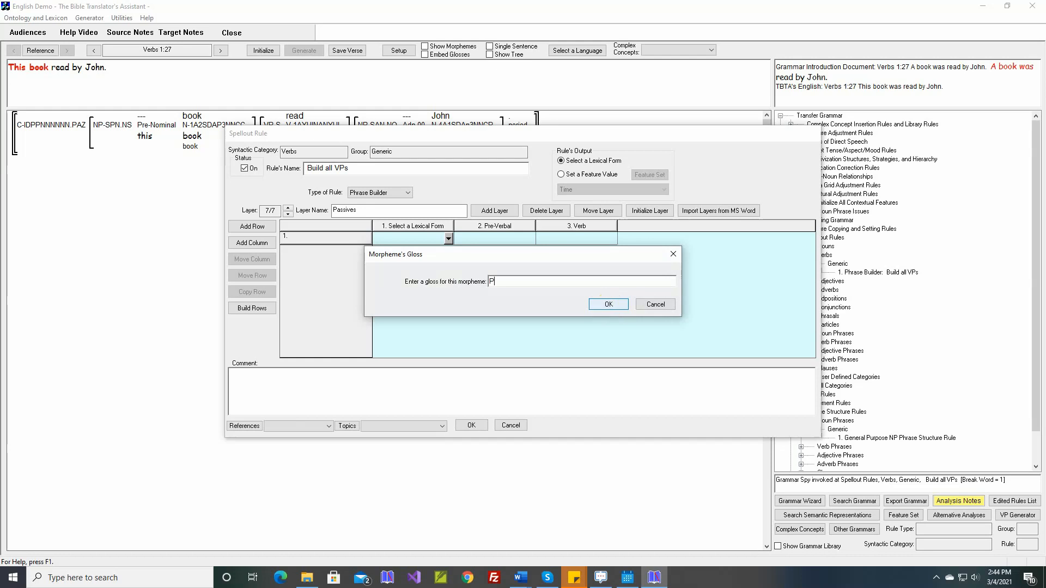
type("assive Auxiliary")
left_click(610, 304)
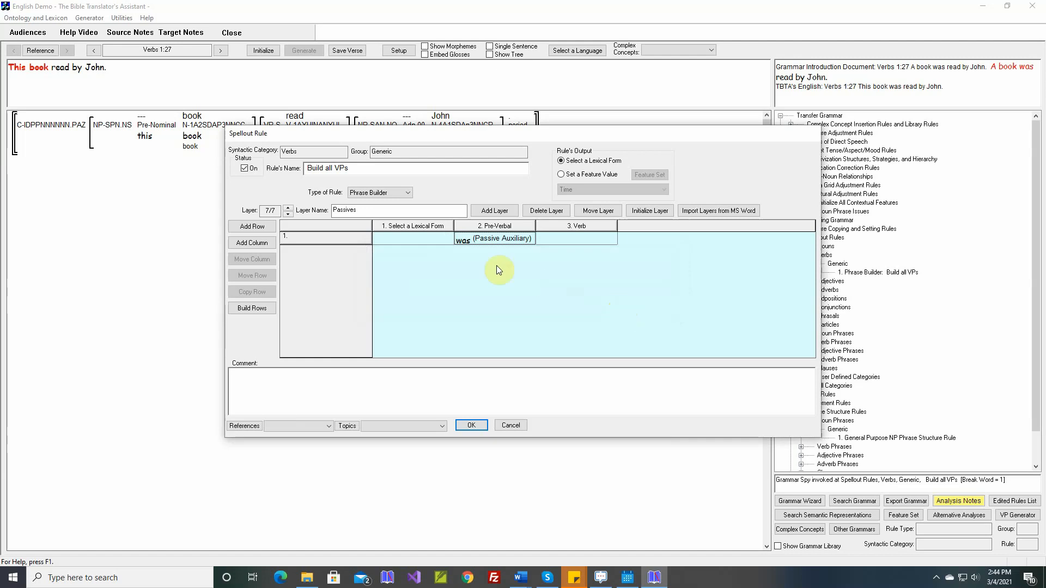
Name the first row Passive and set its structure's clause Topic NP to Most Patient-like.
double_click(345, 240)
type("Passive")
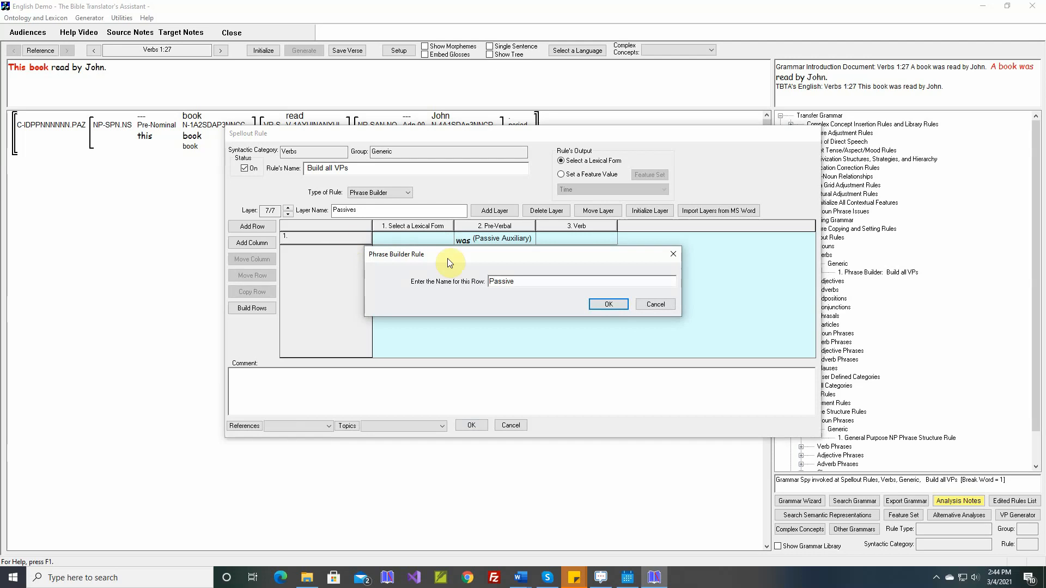
left_click(606, 302)
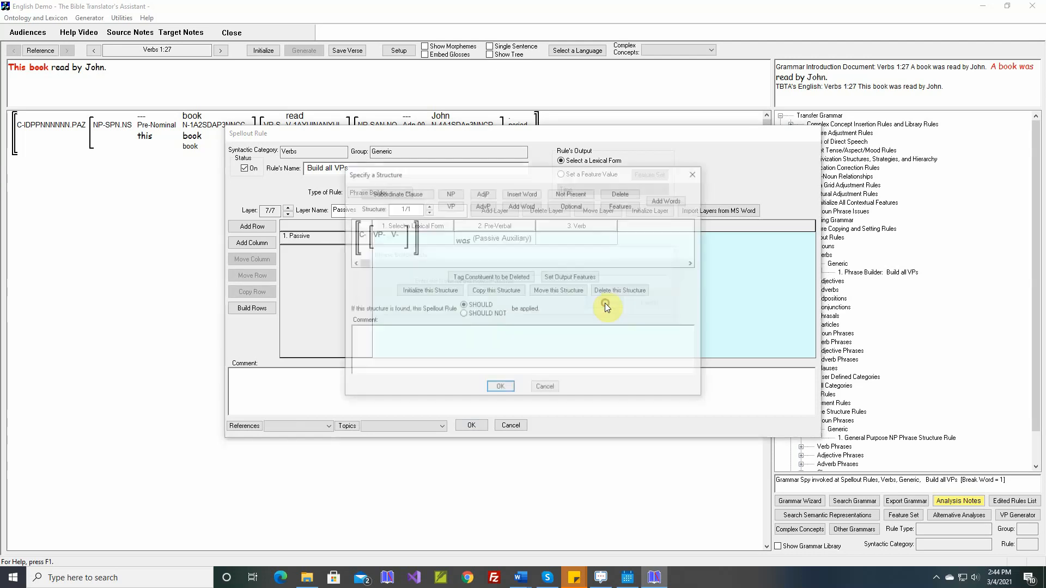
left_click(619, 205)
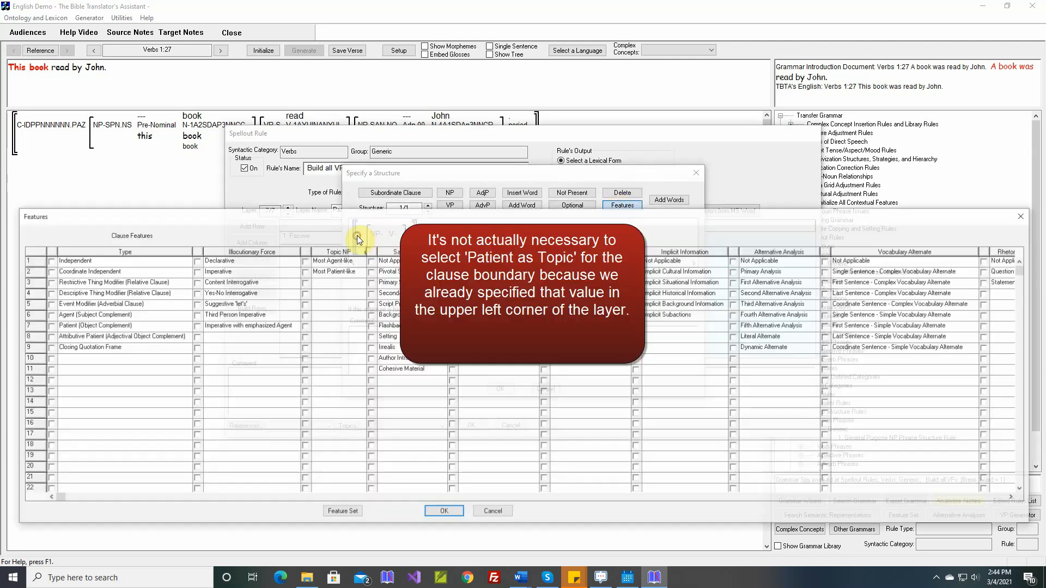
left_click(304, 271)
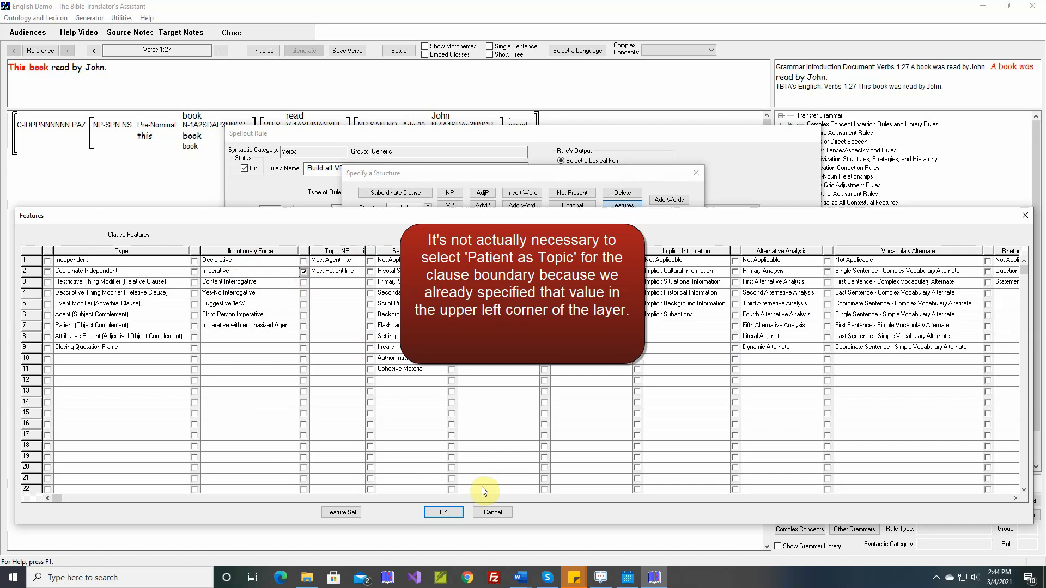
left_click(444, 513)
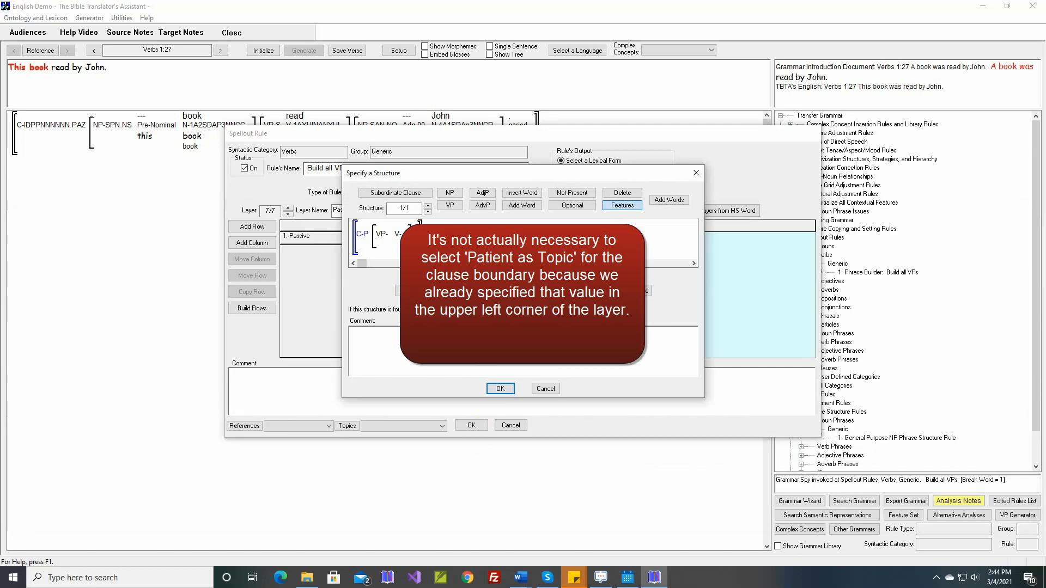
Insert the Verbs 1:27 reference text as the comment of the Passive row's structure and confirm the structure.
right_click(485, 334)
left_click(508, 342)
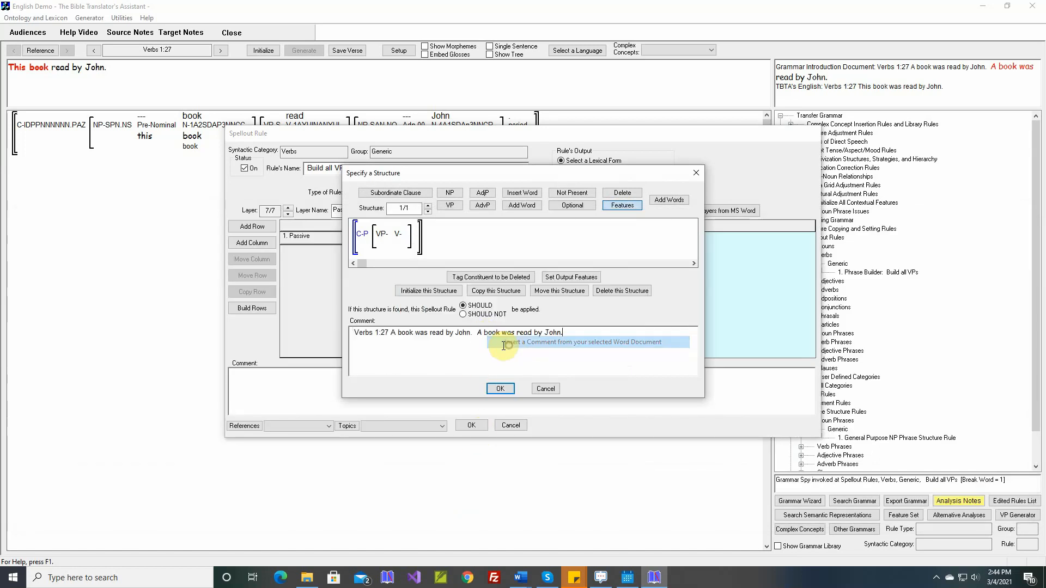
left_click(499, 388)
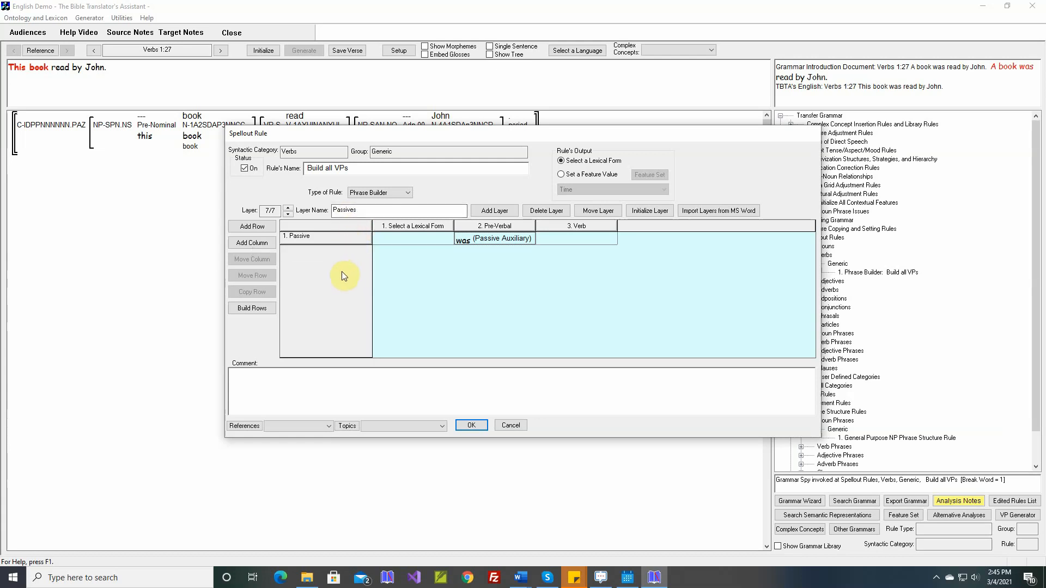
Set the Passive row's lexical form to Perfect and confirm the Build all VPs rule.
left_click(472, 426)
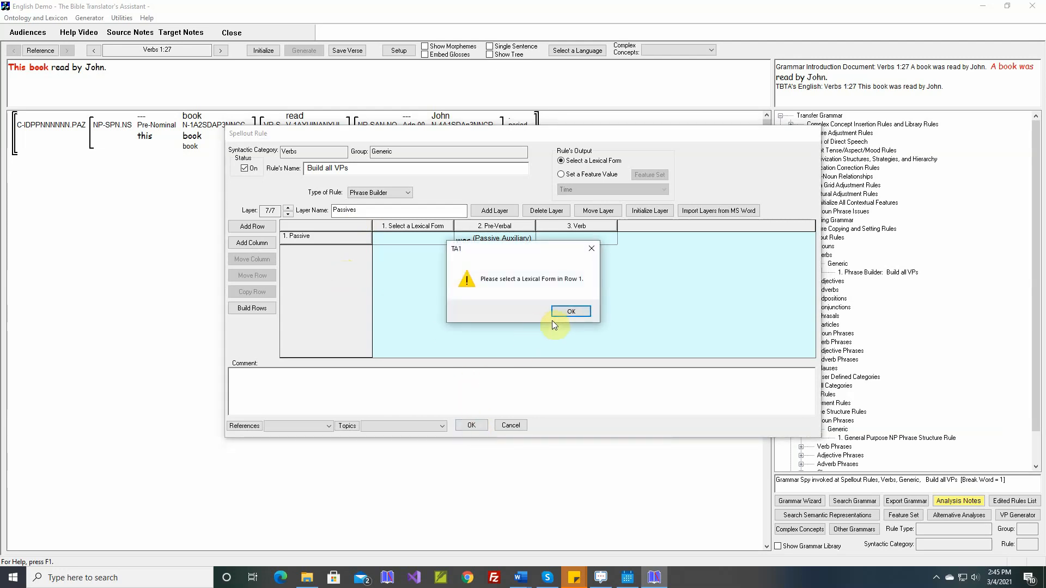
left_click(570, 312)
left_click(449, 240)
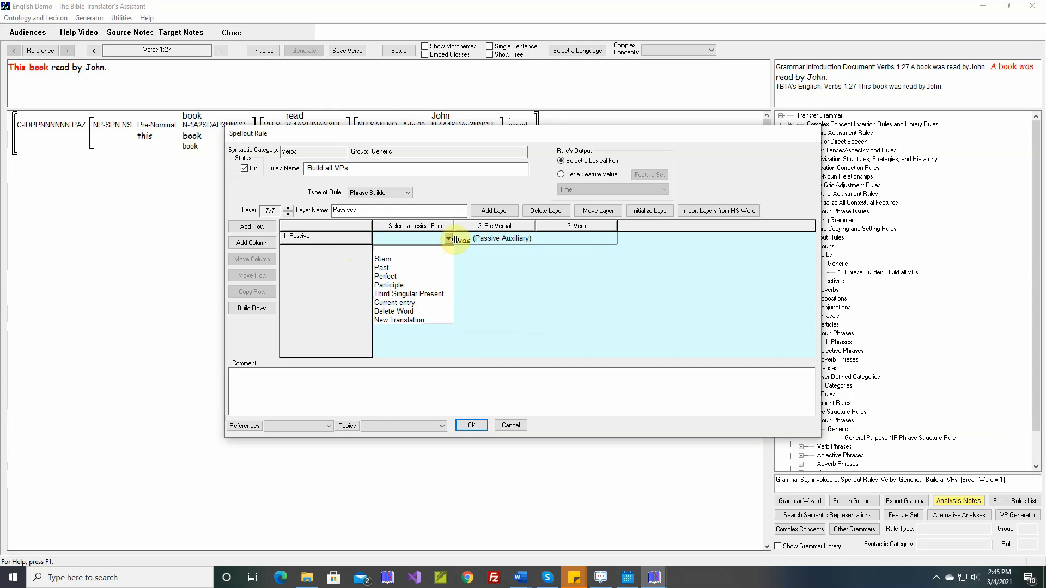
left_click(395, 277)
left_click(471, 425)
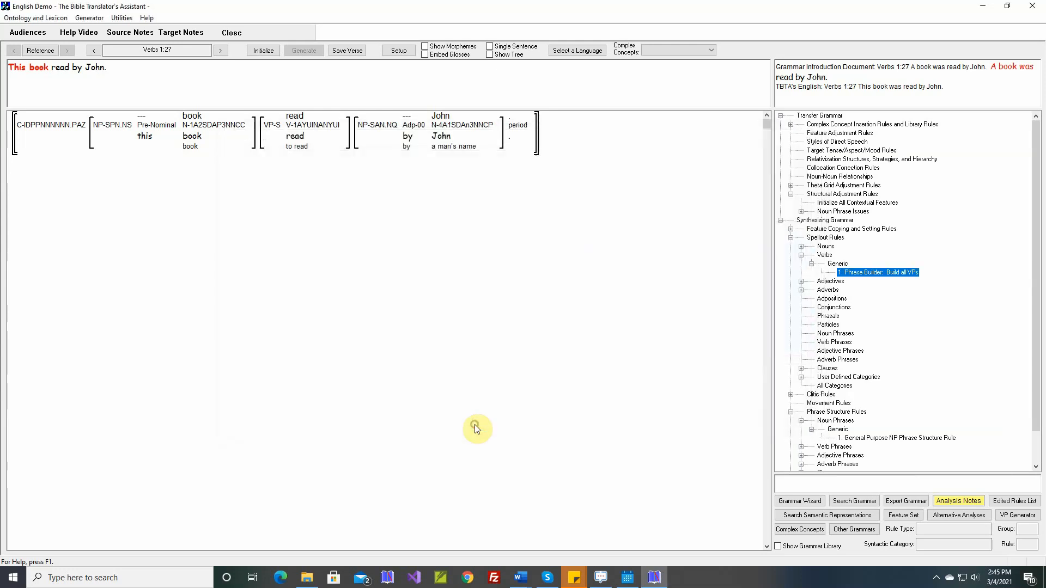
Reinitialize Verbs 1:27, generate its text with the updated rule and save the verse.
left_click(263, 50)
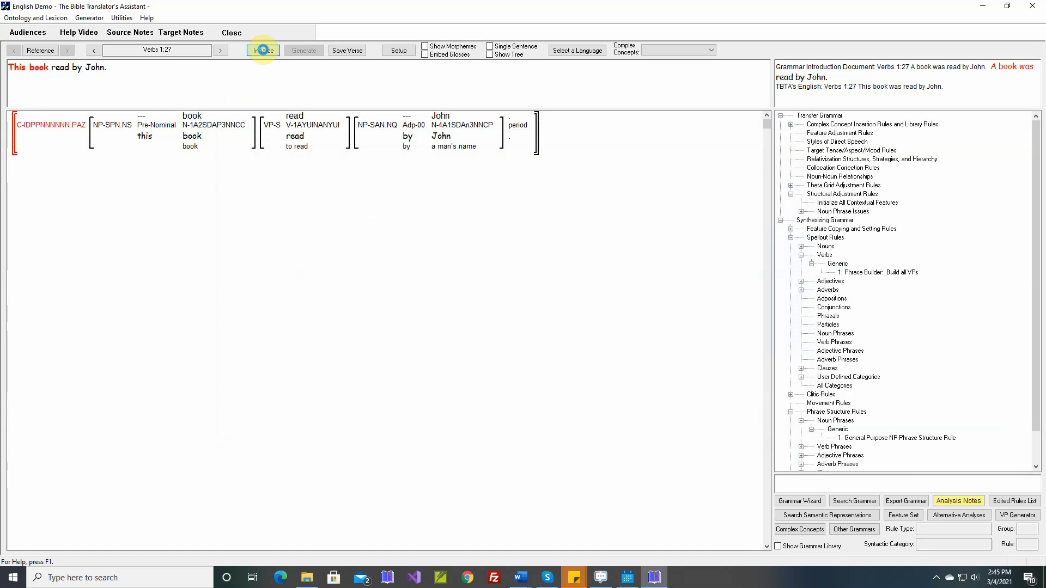
left_click(299, 52)
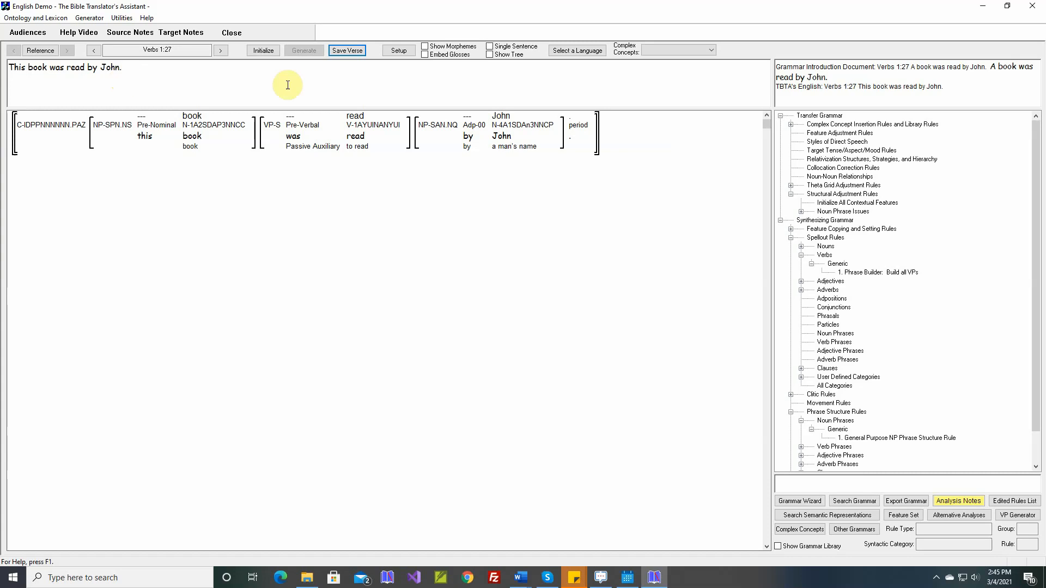
left_click(350, 52)
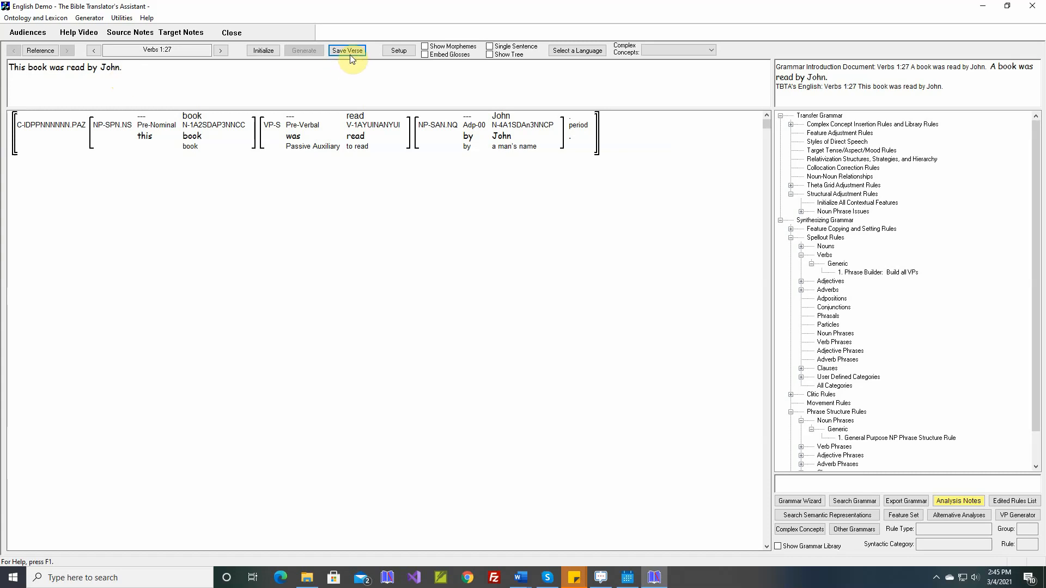
In the target text view, go to the Verbs chapter and check the Word document's translation of Verbs 1:27.
left_click(89, 17)
left_click(104, 51)
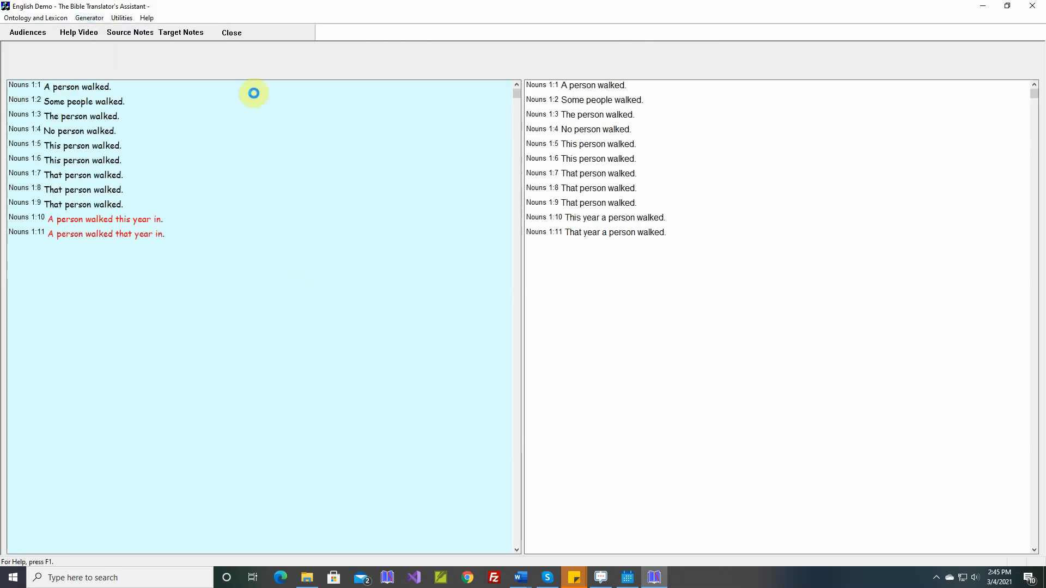
left_click(327, 50)
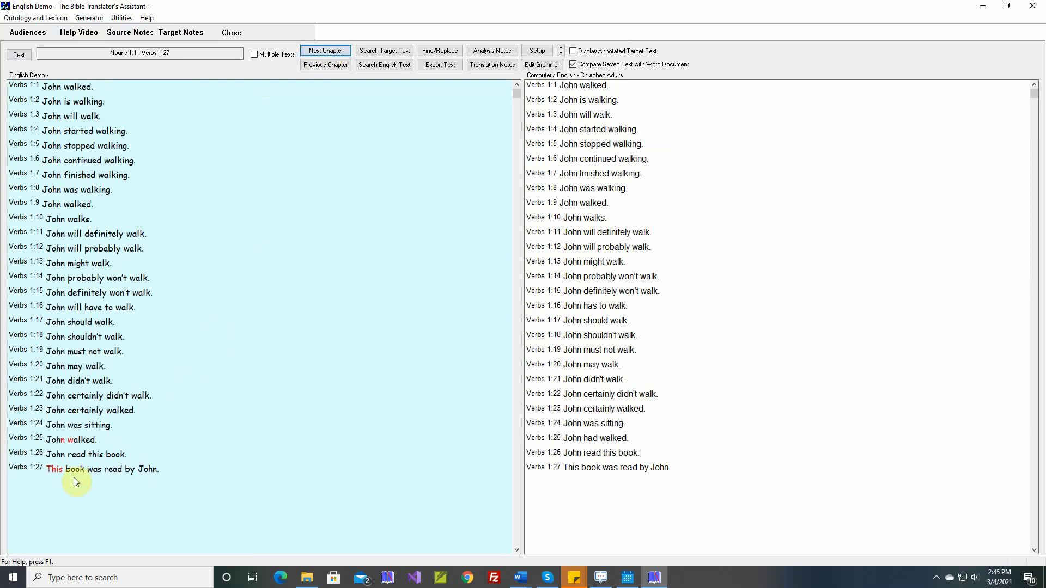
left_click(108, 474)
right_click(106, 471)
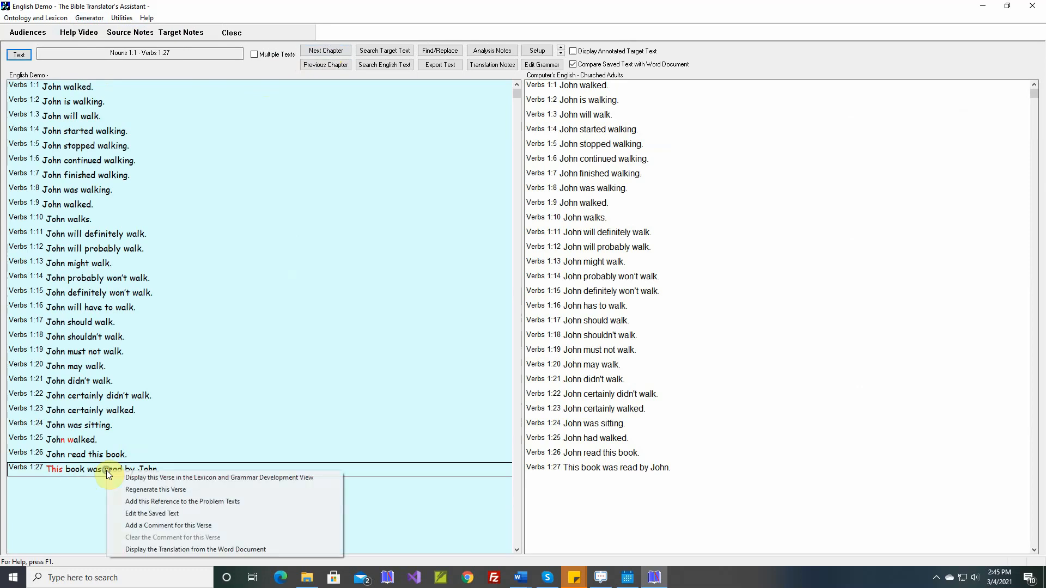
left_click(146, 549)
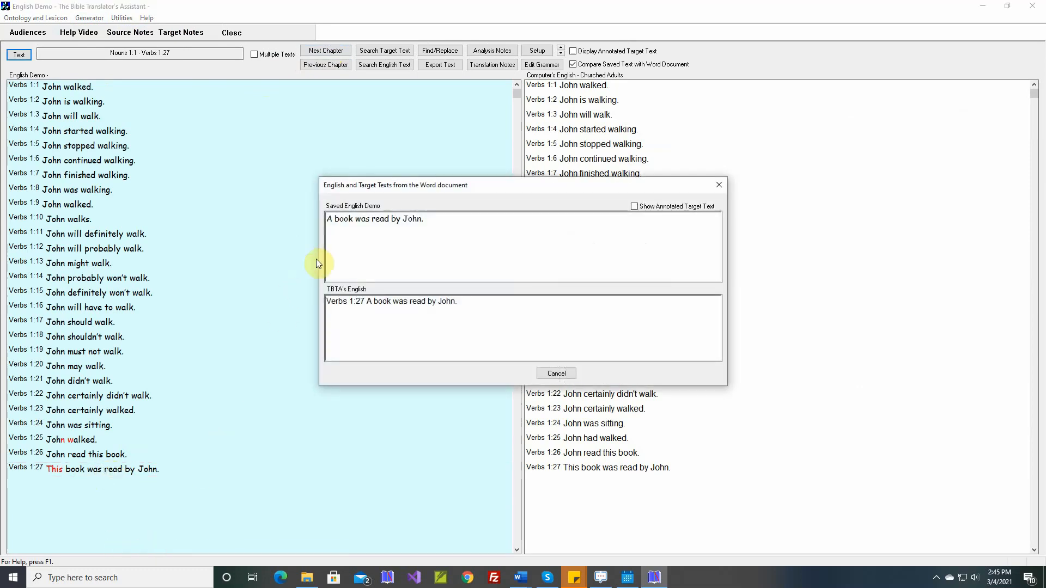
left_click(555, 375)
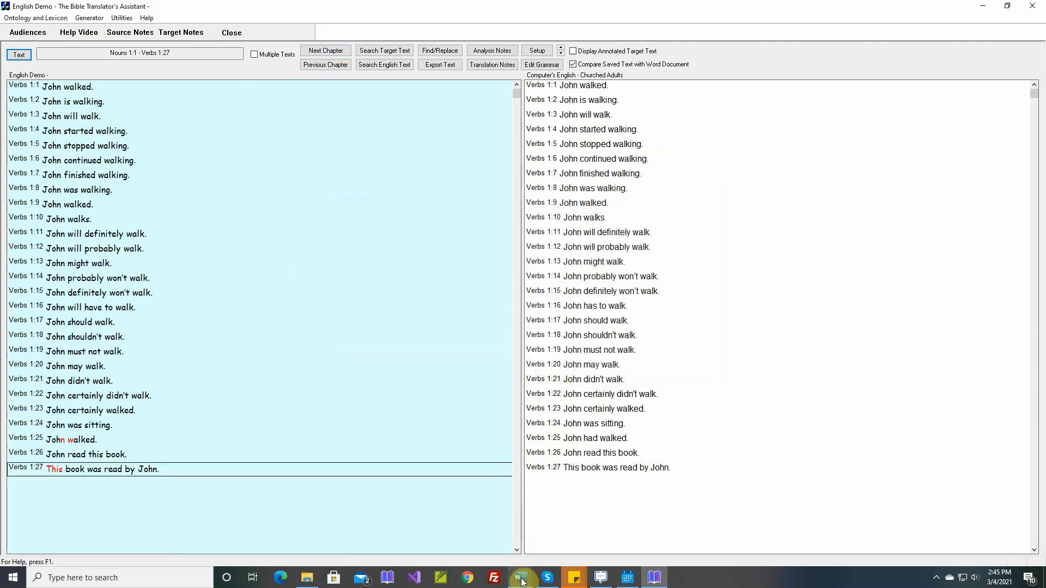
Switch to the Grammar Introduction Word document and replace "A" with "This" in the source sentence of Verbs 1:27.
mouse_move(522, 582)
left_click(469, 543)
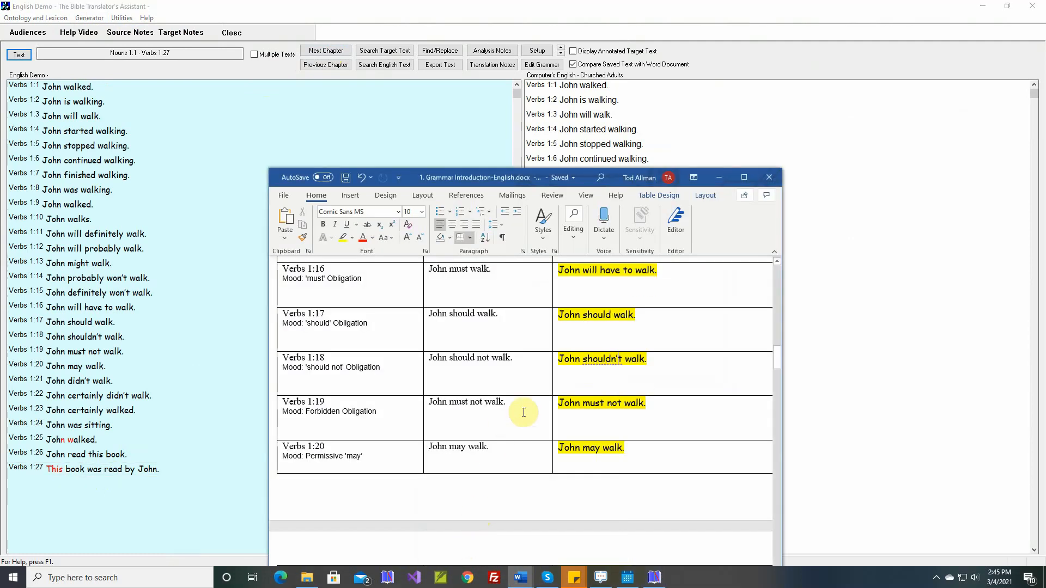
scroll(536, 408, "down", 10)
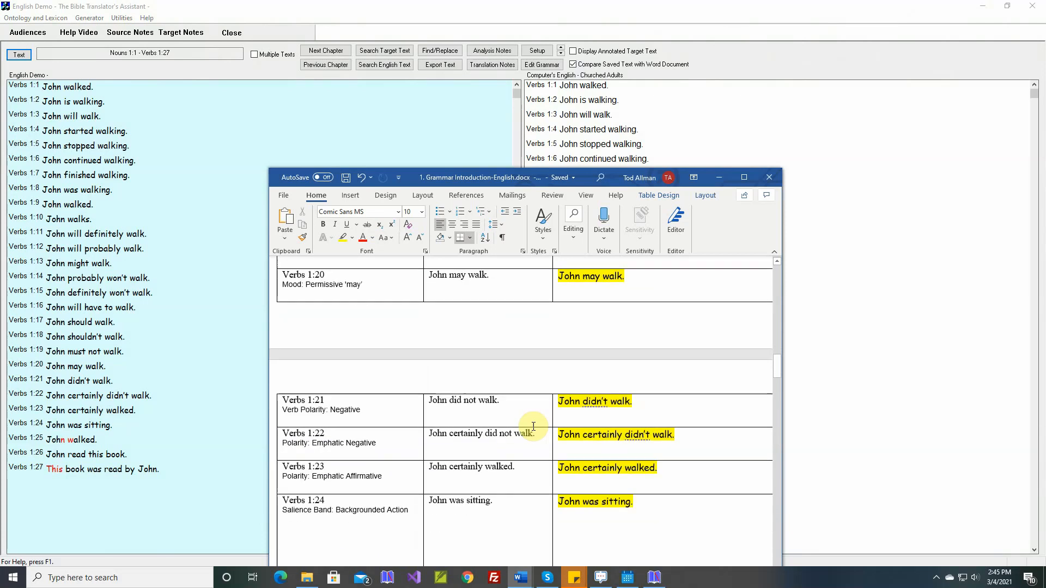
scroll(531, 428, "down", 7)
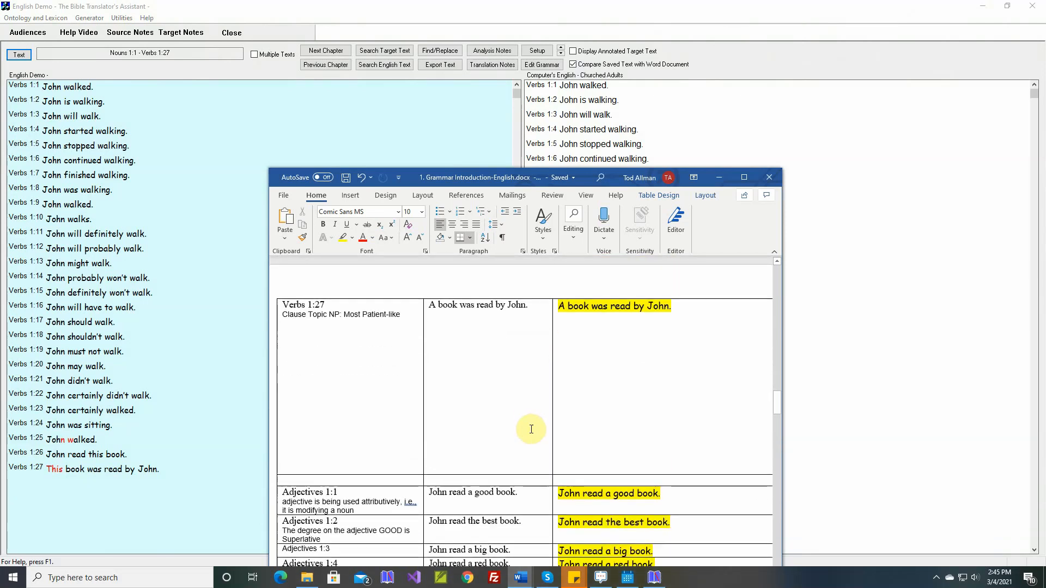
left_click(430, 305)
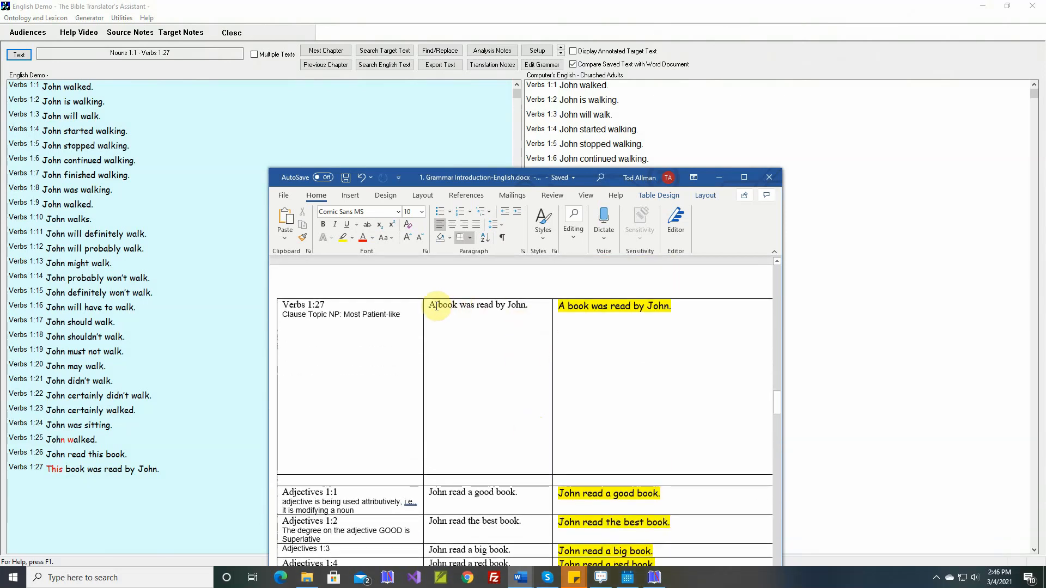
key("Delete")
key("Delete")
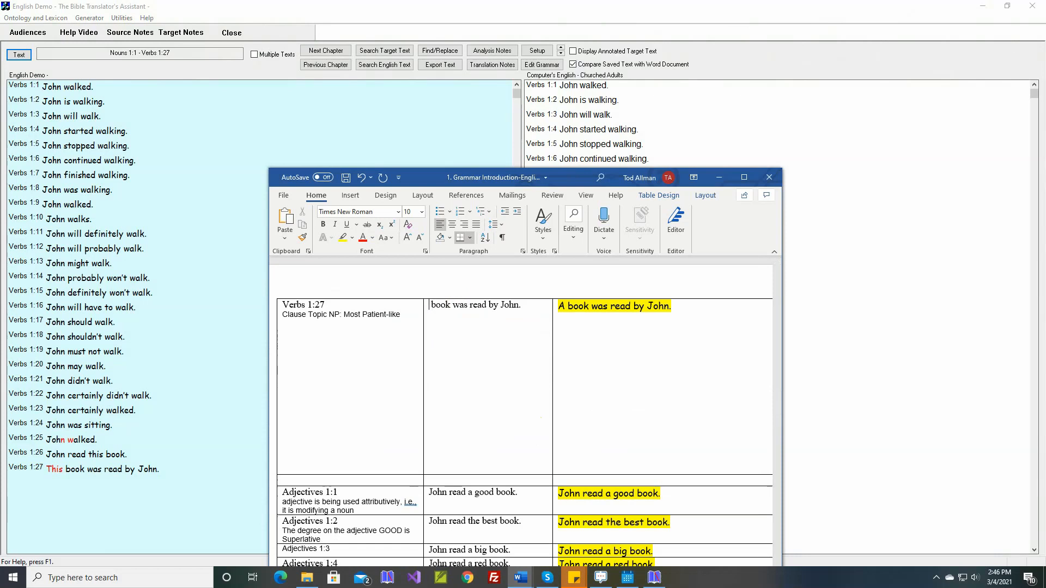
type("This")
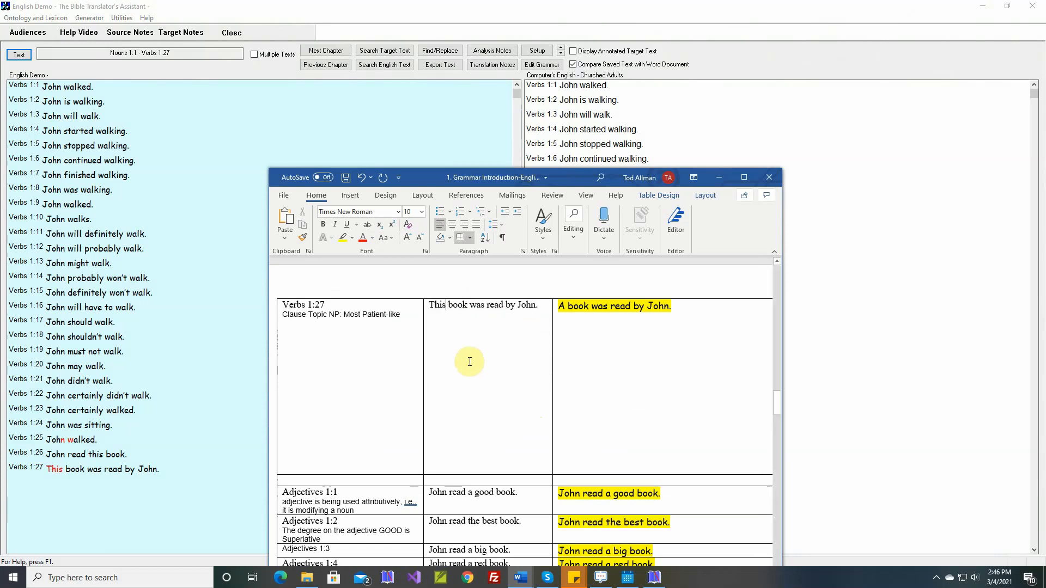
Replace "A" with "This" in the highlighted target sentence of Verbs 1:27, save the document and minimize Word.
left_click(563, 306)
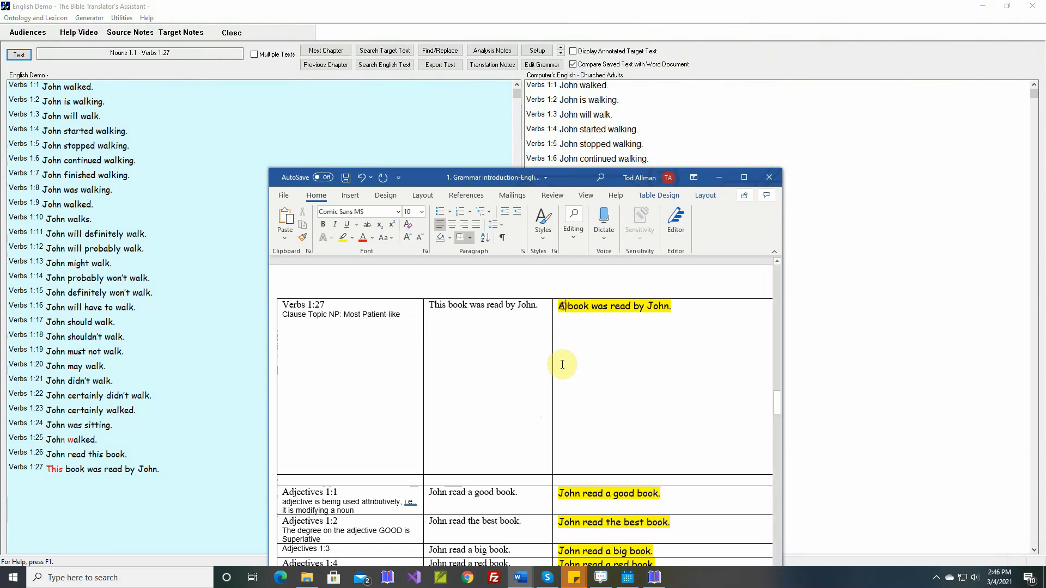
key("BackSpace")
key("Delete")
type("This")
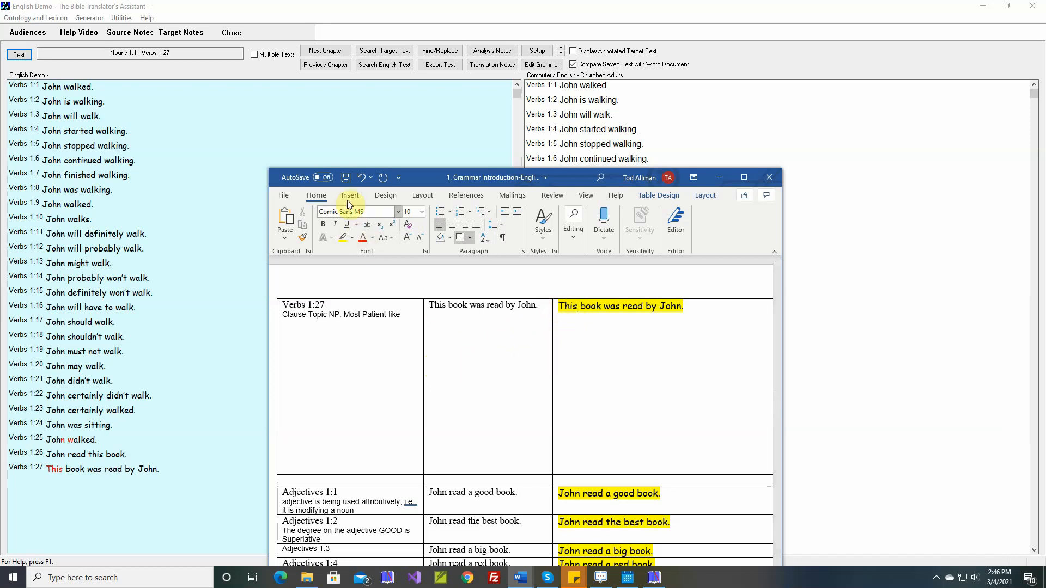
left_click(347, 178)
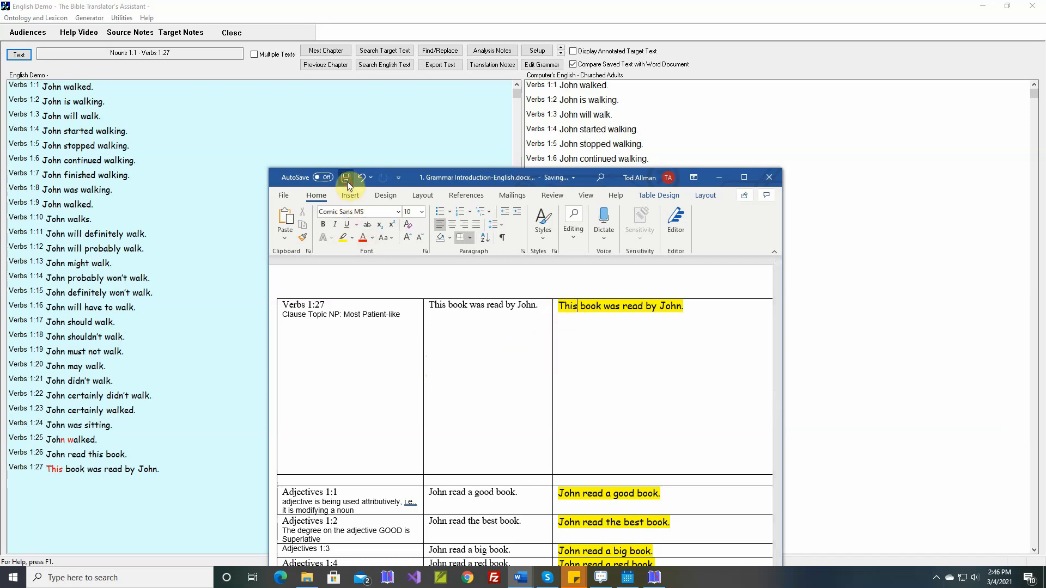
left_click(719, 177)
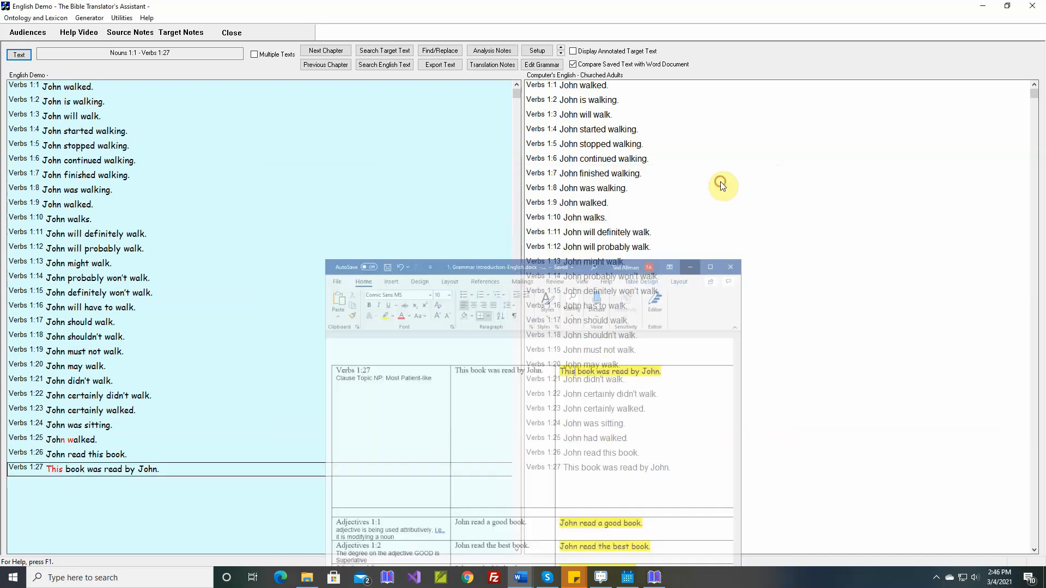
Refresh the comparison of the saved text with the Word document by turning it off and on again.
right_click(217, 472)
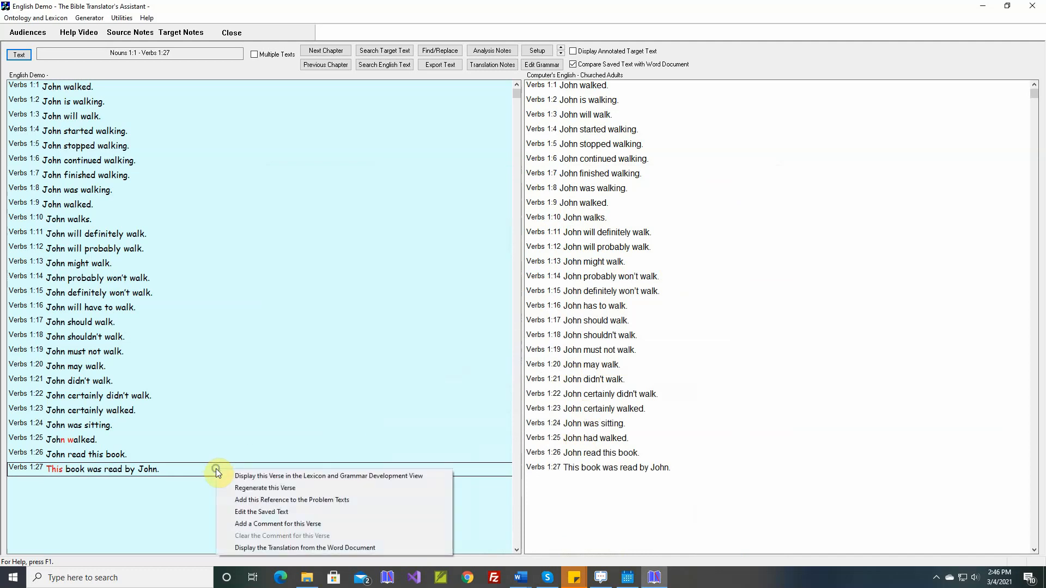
left_click(572, 64)
left_click(572, 63)
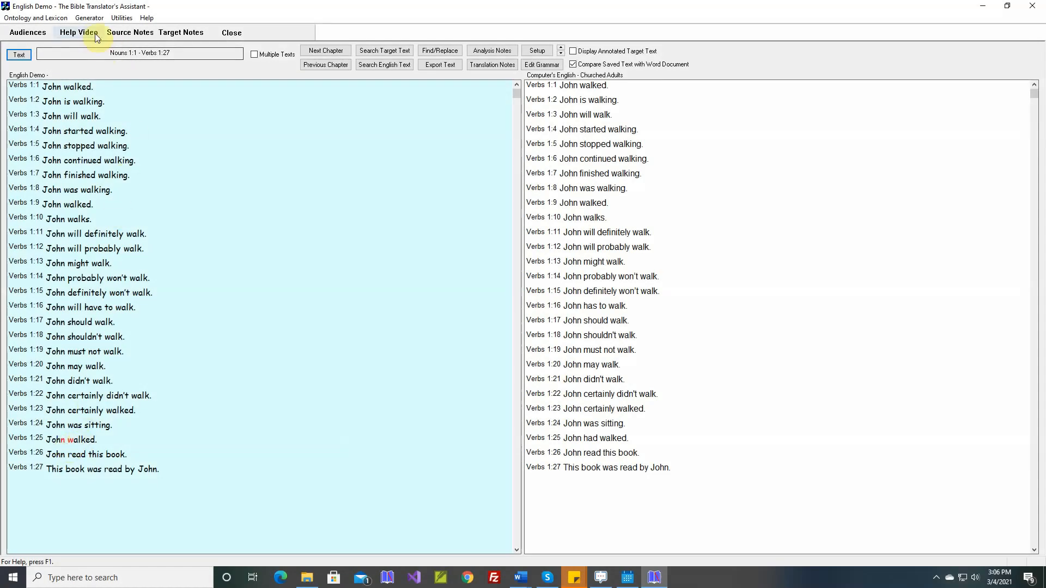
Return to Lexicon and Grammar Development and open the verb spellout rule Build all VPs.
left_click(90, 18)
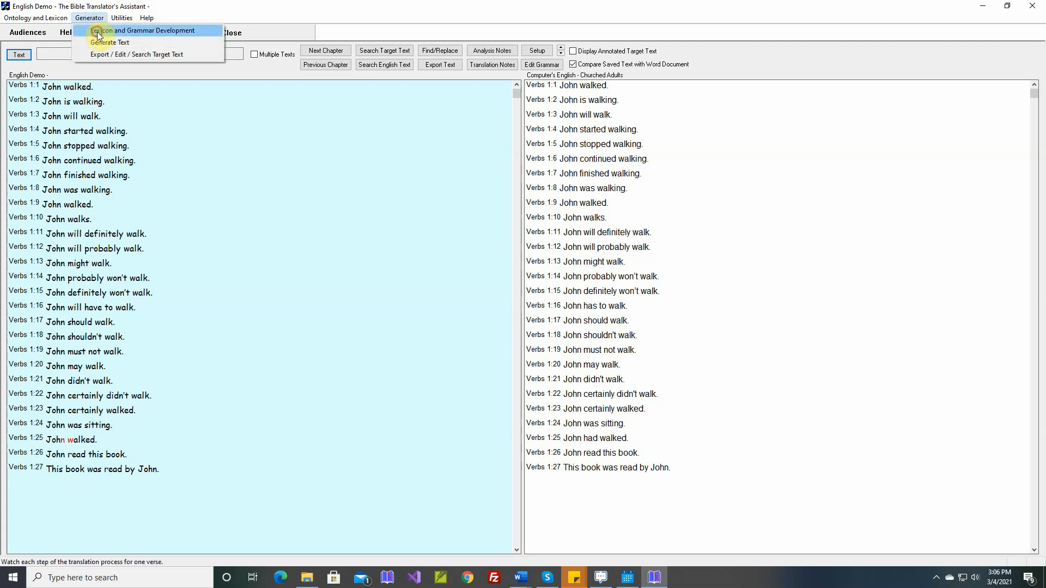
left_click(98, 31)
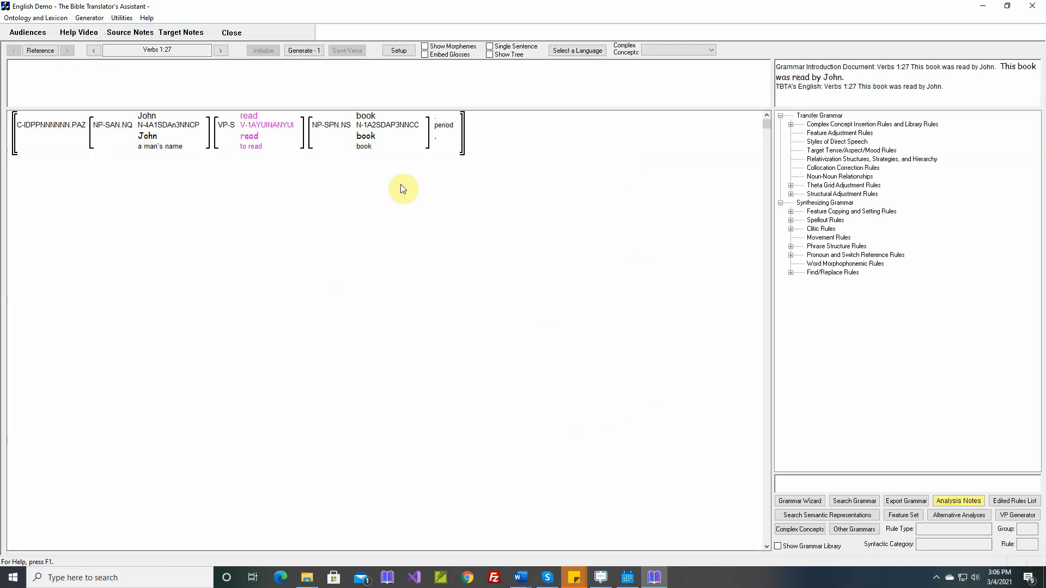
left_click(791, 220)
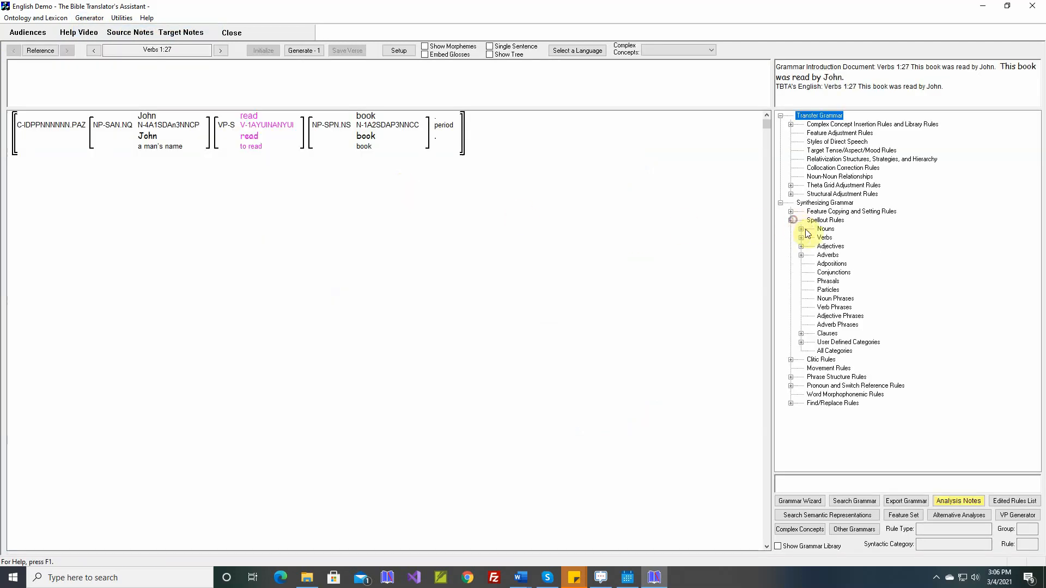
left_click(801, 238)
left_click(811, 246)
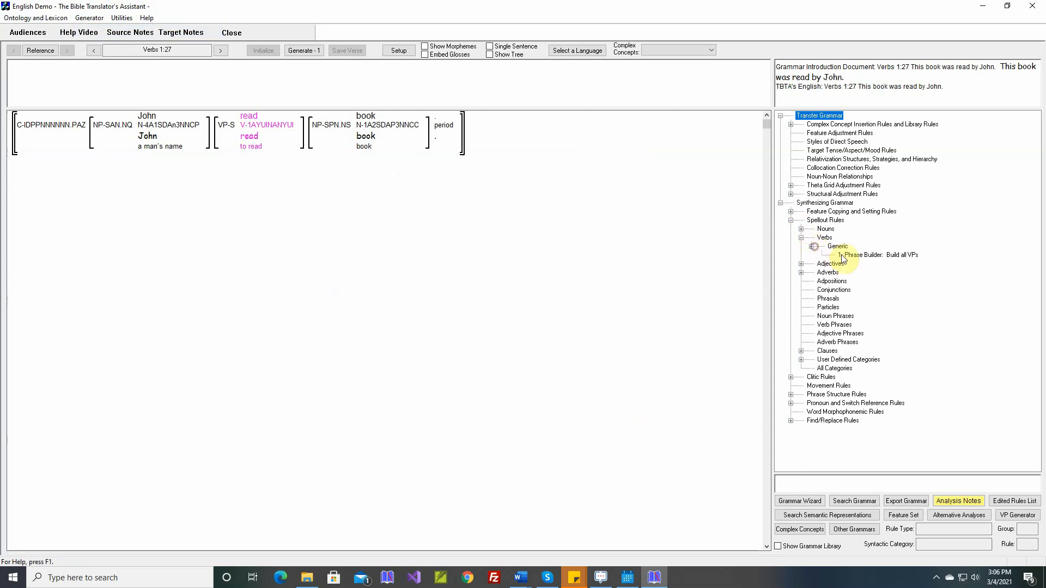
double_click(849, 255)
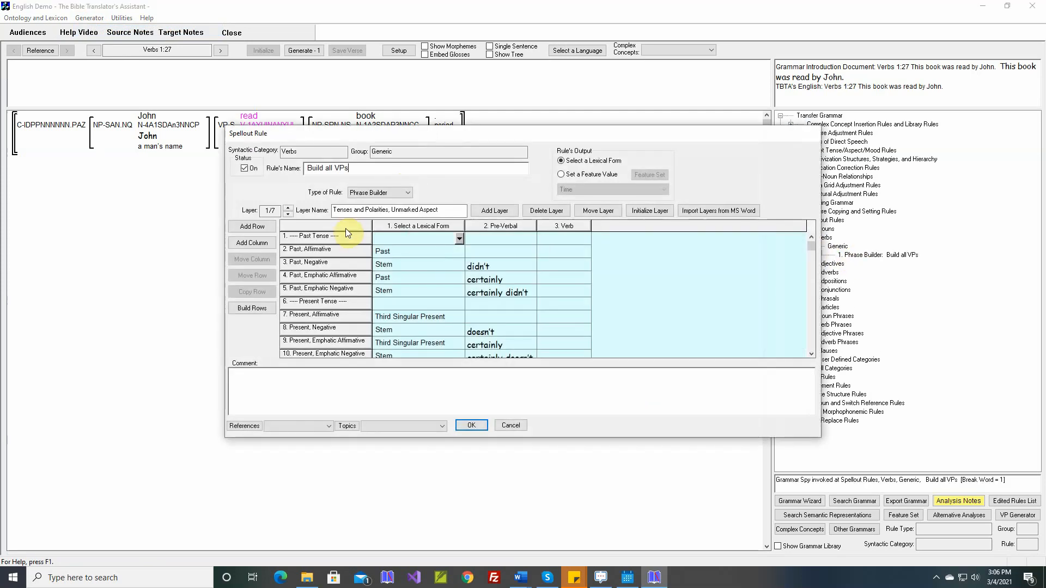
Bring up the rule's Passives layer and check the clause feature set in the layer's own structure.
left_click(287, 207)
left_click(288, 208)
left_click(288, 207)
left_click(288, 208)
left_click(288, 207)
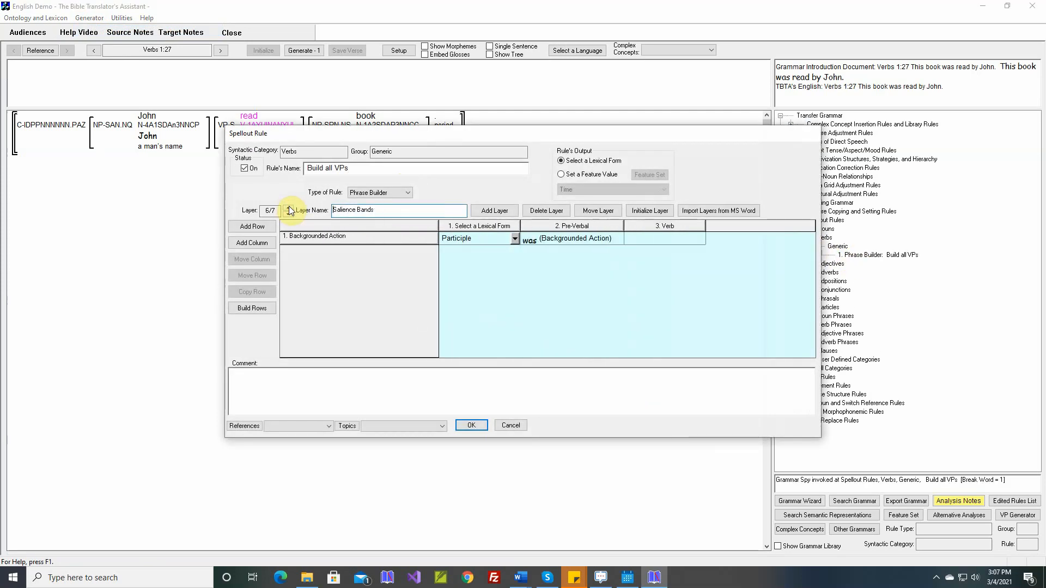
left_click(288, 208)
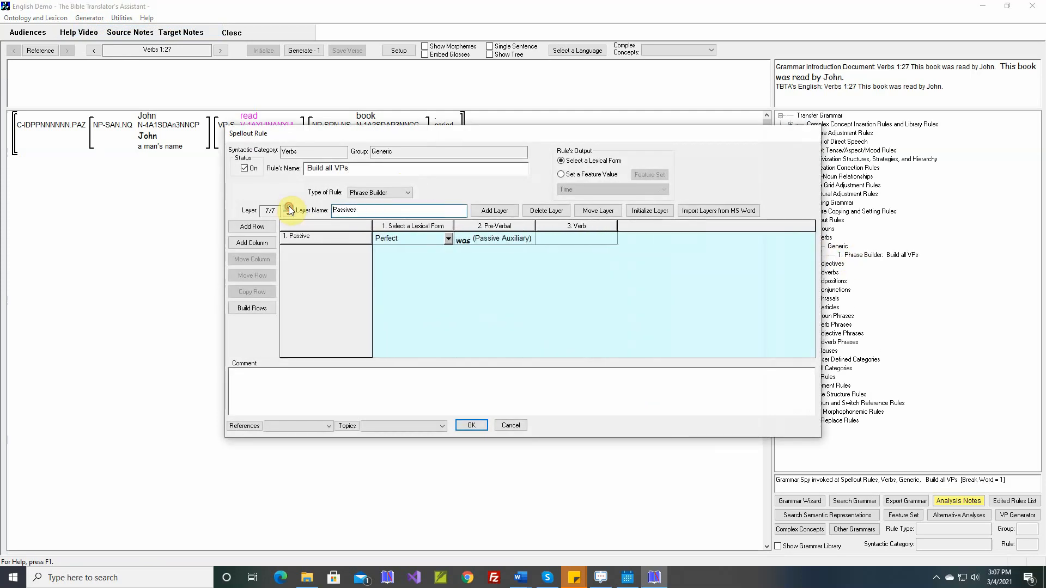
double_click(315, 225)
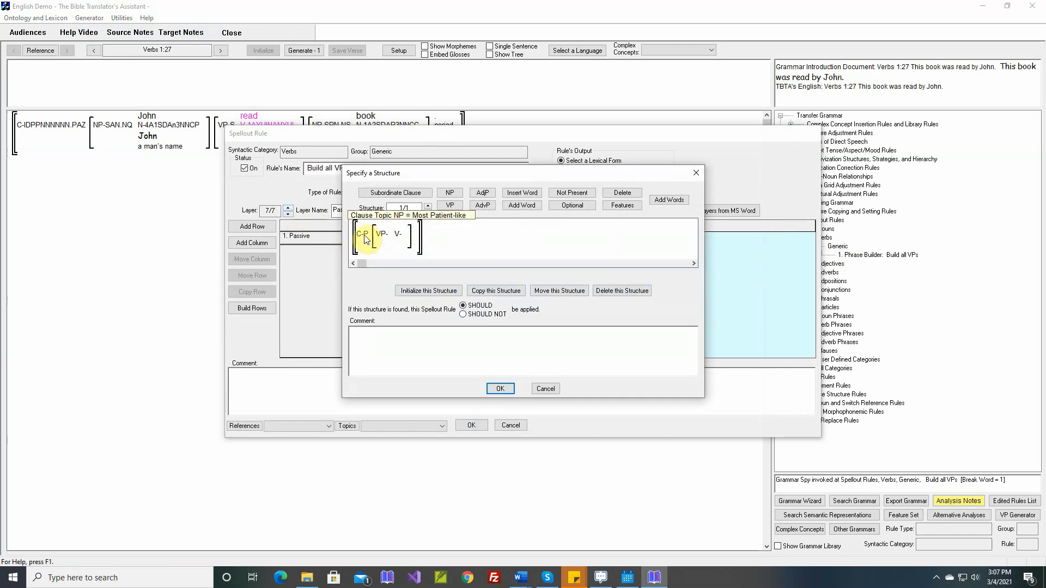
left_click(540, 395)
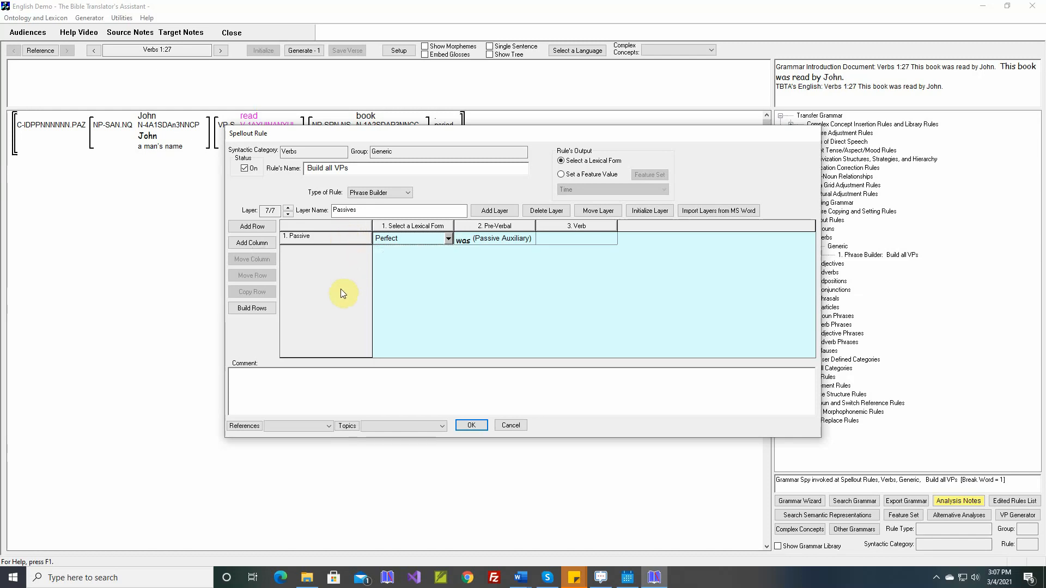
Clear the Most Patient-like Topic NP feature from the clause in the Passive row's structure, narrow the row-name column and save the rule.
double_click(338, 241)
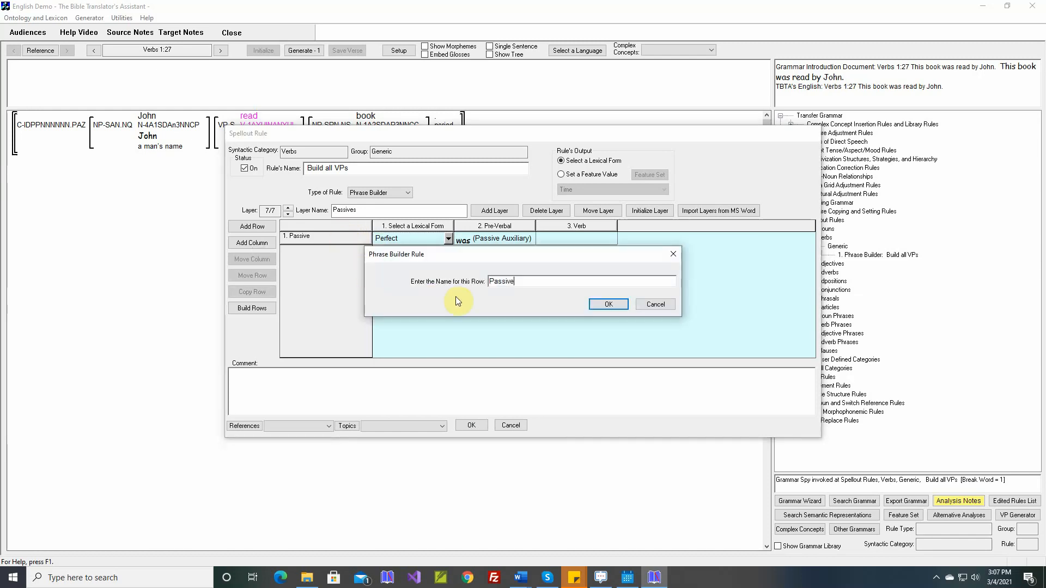
left_click(607, 303)
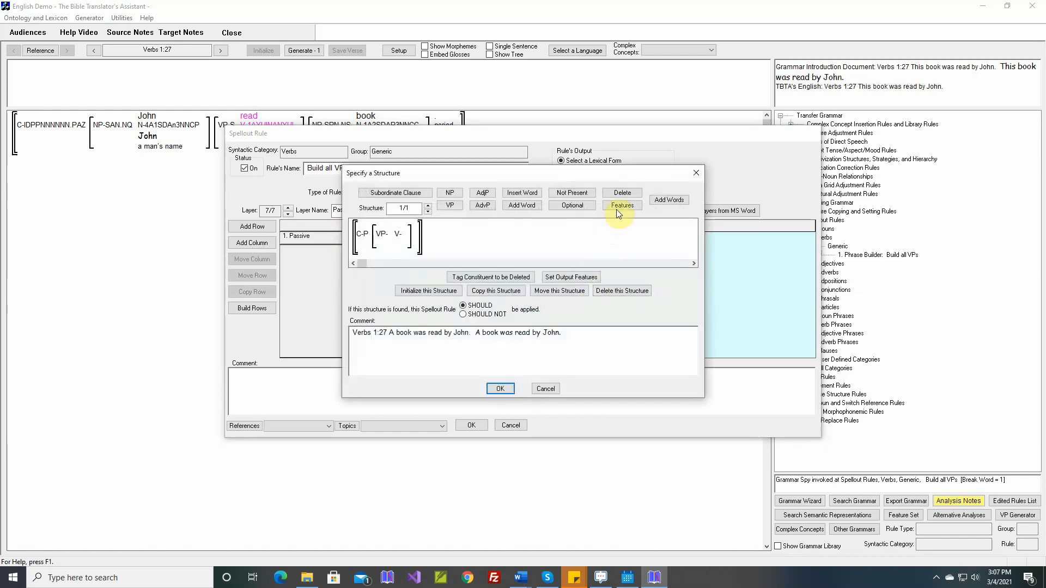
left_click(619, 206)
left_click(363, 234)
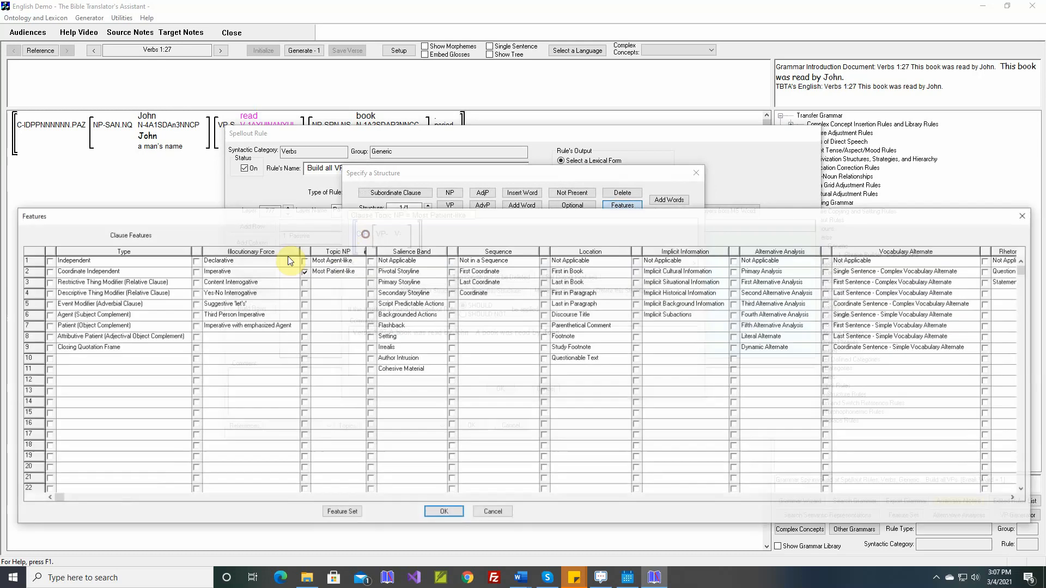
left_click(304, 273)
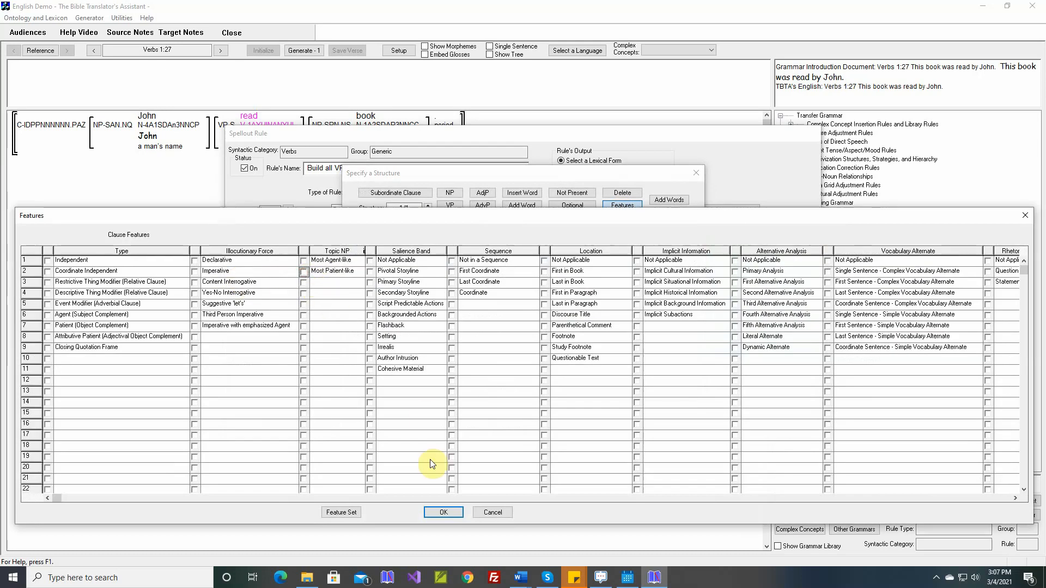
left_click(444, 512)
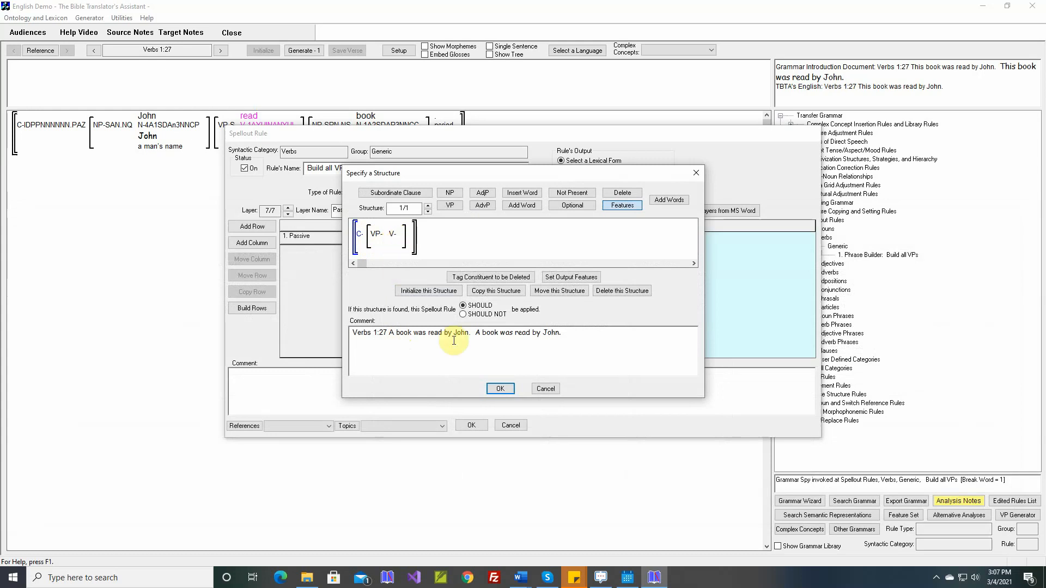
left_click(500, 388)
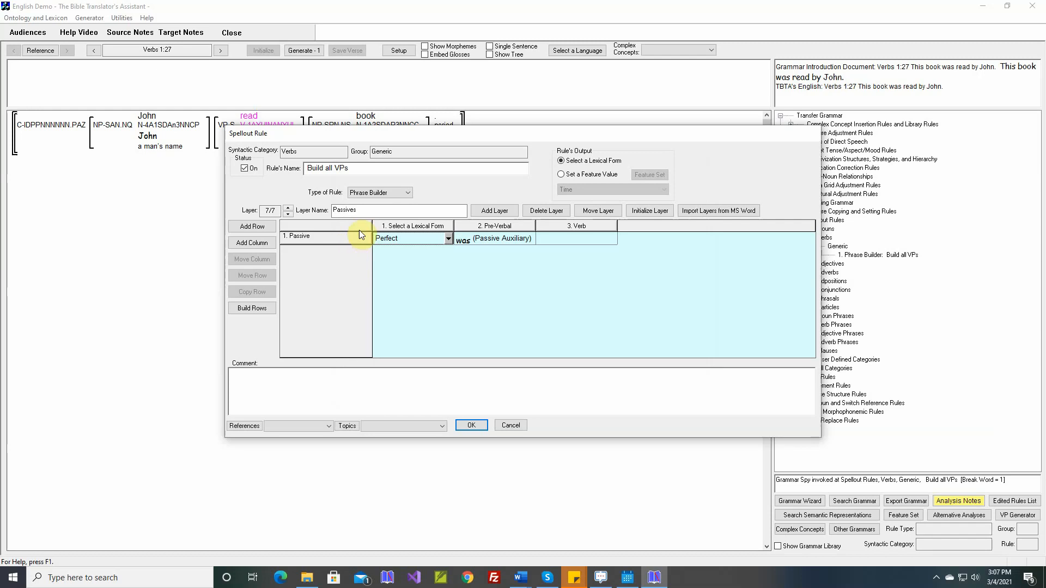
left_click_drag(372, 226, 336, 226)
left_click(473, 424)
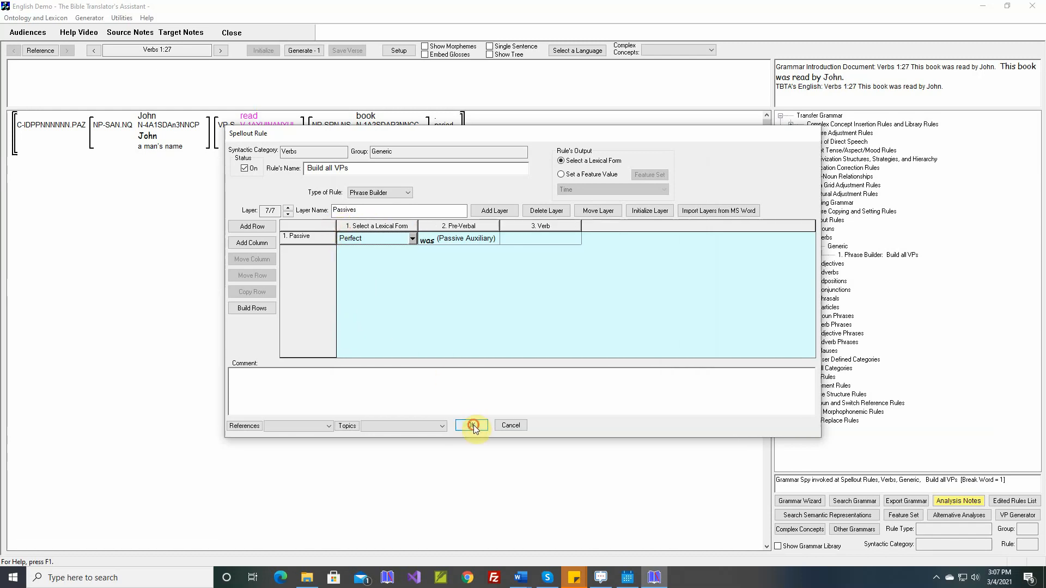
Generate Verbs 1:27 with the revised spellout rule and save the verse.
left_click(309, 52)
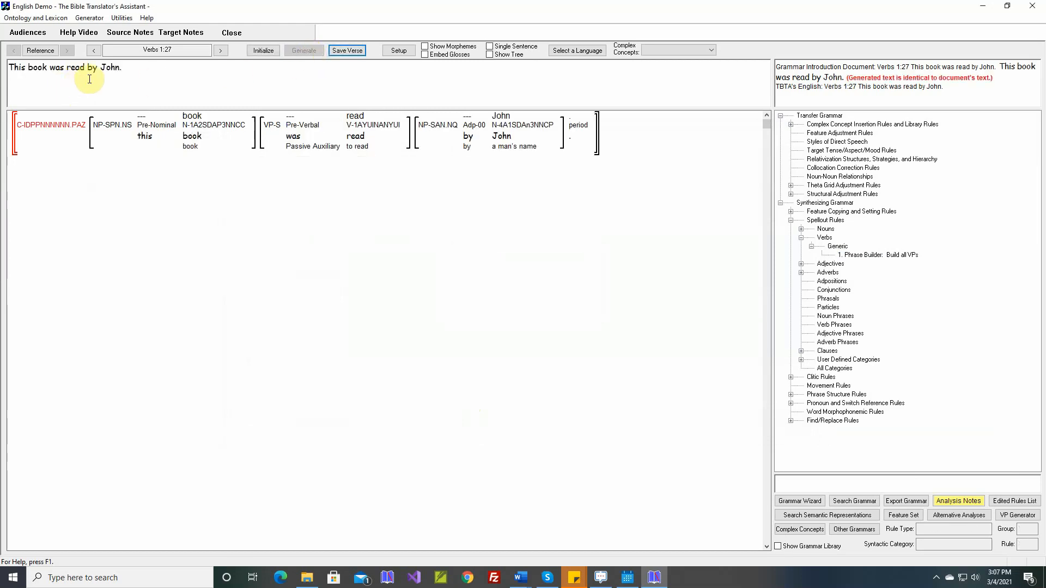
left_click(342, 51)
Open the Export / Edit / Search Target Text view and display the Verbs chapter's saved text.
left_click(88, 18)
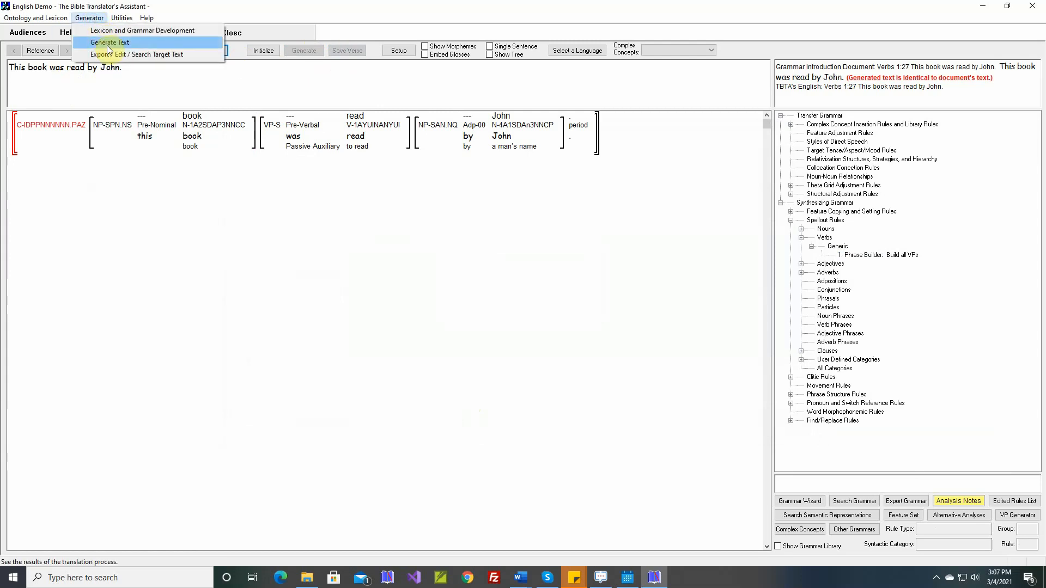
left_click(109, 54)
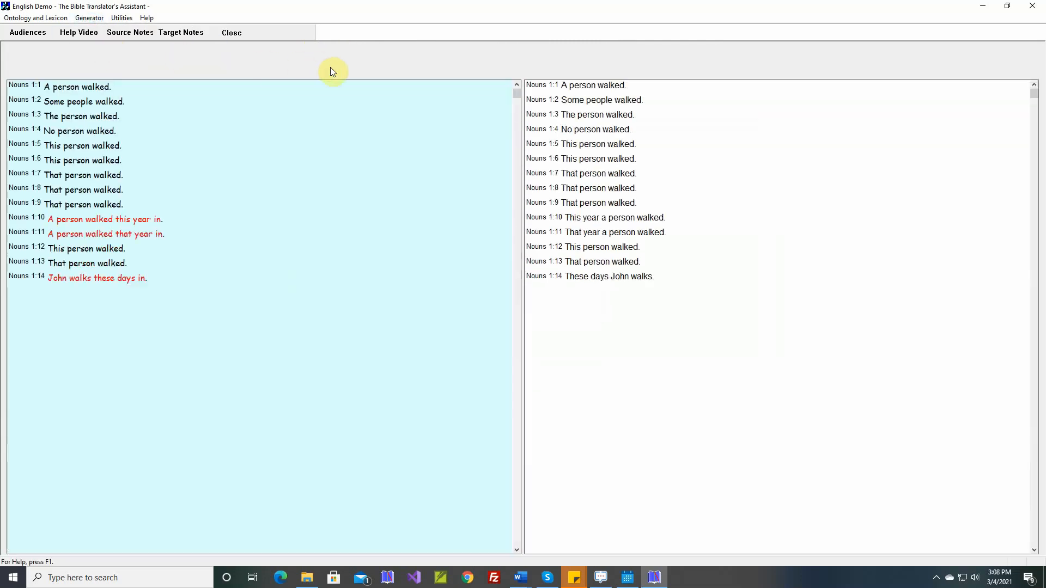
left_click(327, 51)
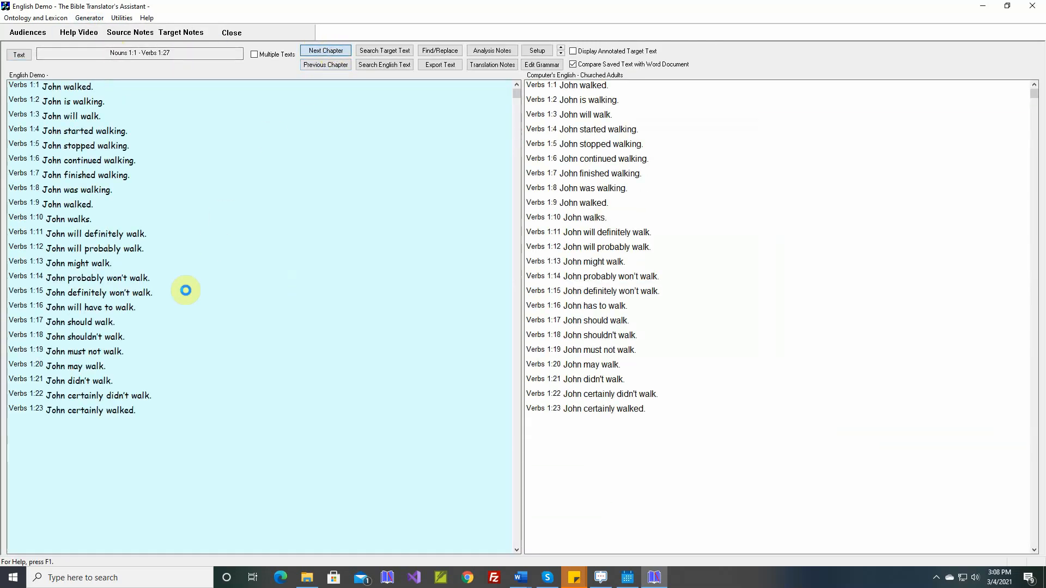